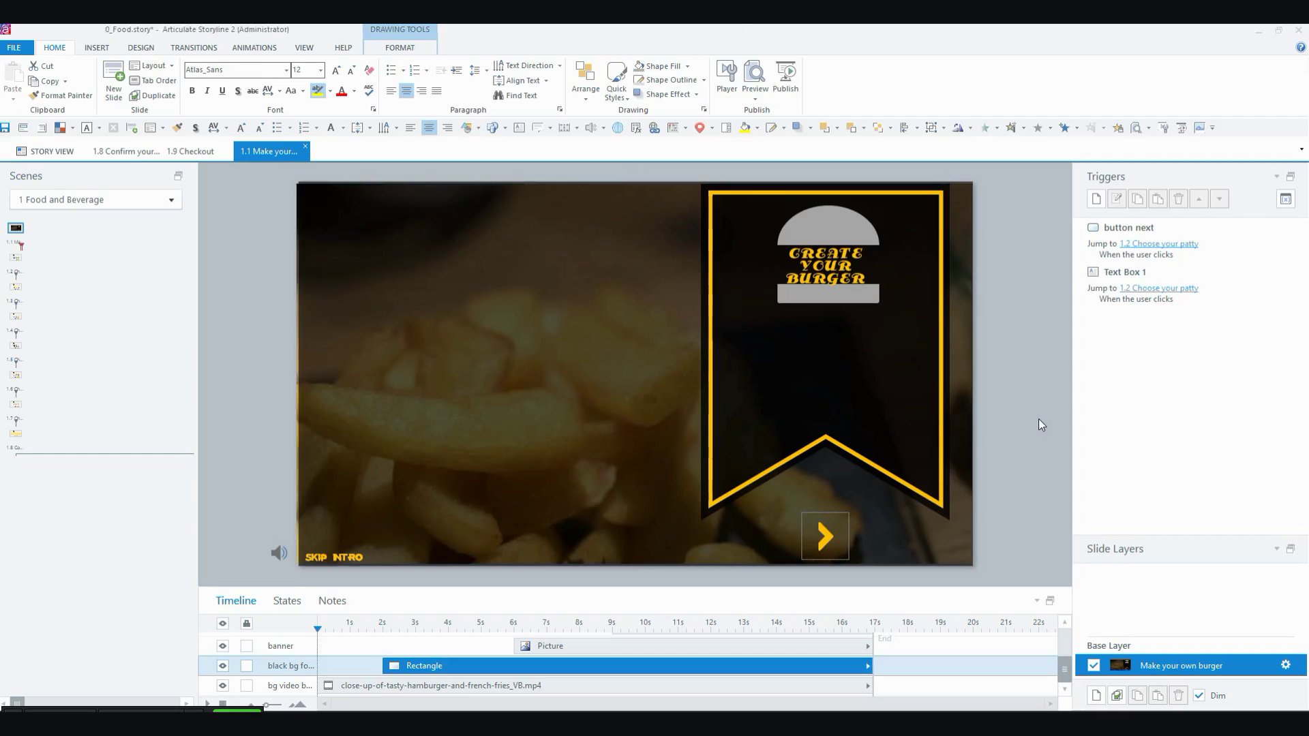
Step: Drag the dark overlay aside to reveal the fries video, undo the move, and view its animations
{"action": "left_click", "coordinate": [1038, 419]}
{"action": "left_click", "coordinate": [542, 394]}
{"action": "left_click_drag", "start_coordinate": [542, 395], "coordinate": [619, 437]}
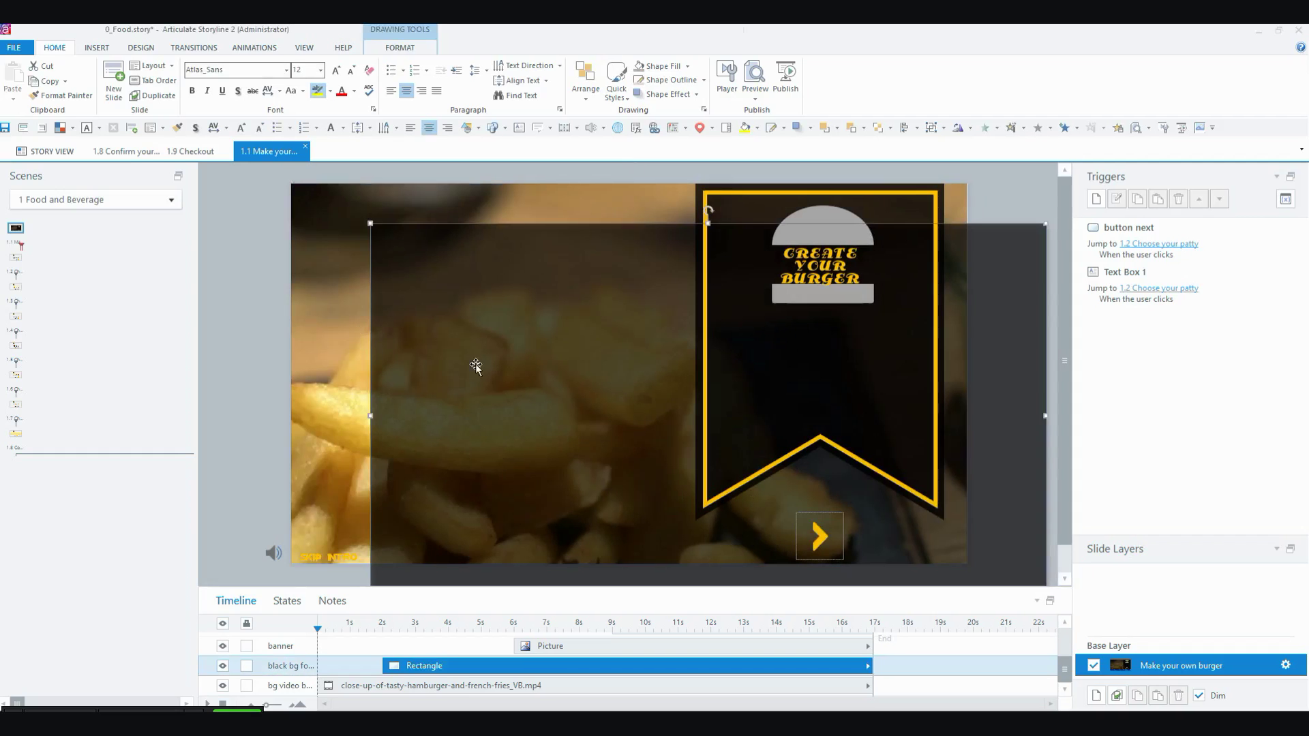
{"action": "left_click", "coordinate": [335, 327]}
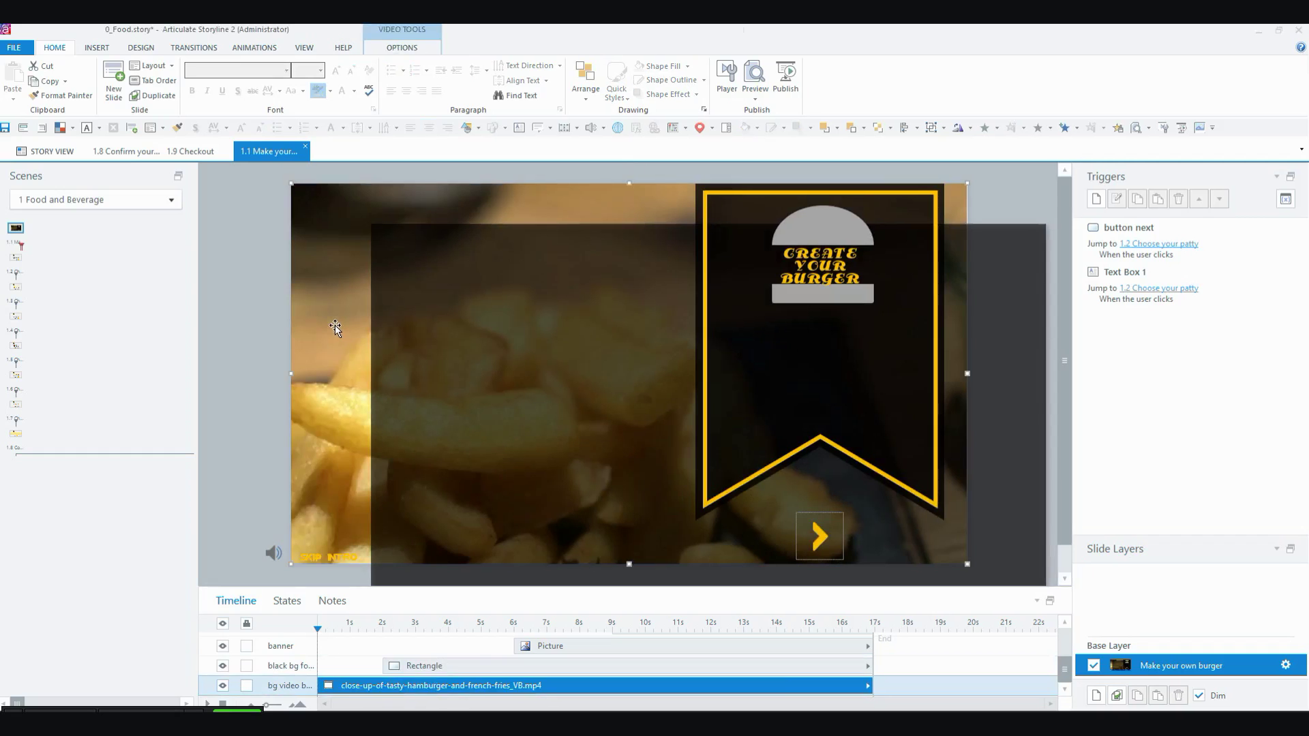
{"action": "left_click", "coordinate": [451, 356]}
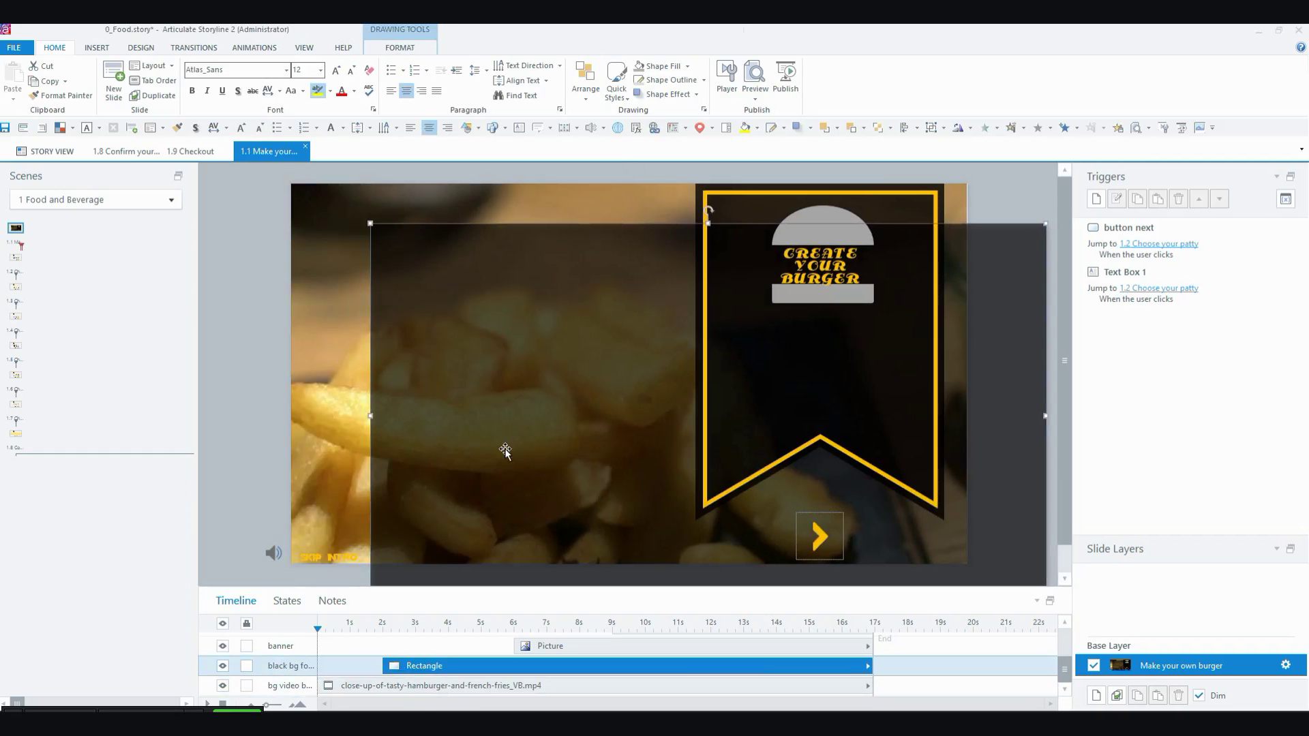
{"action": "key", "text": "ctrl+z"}
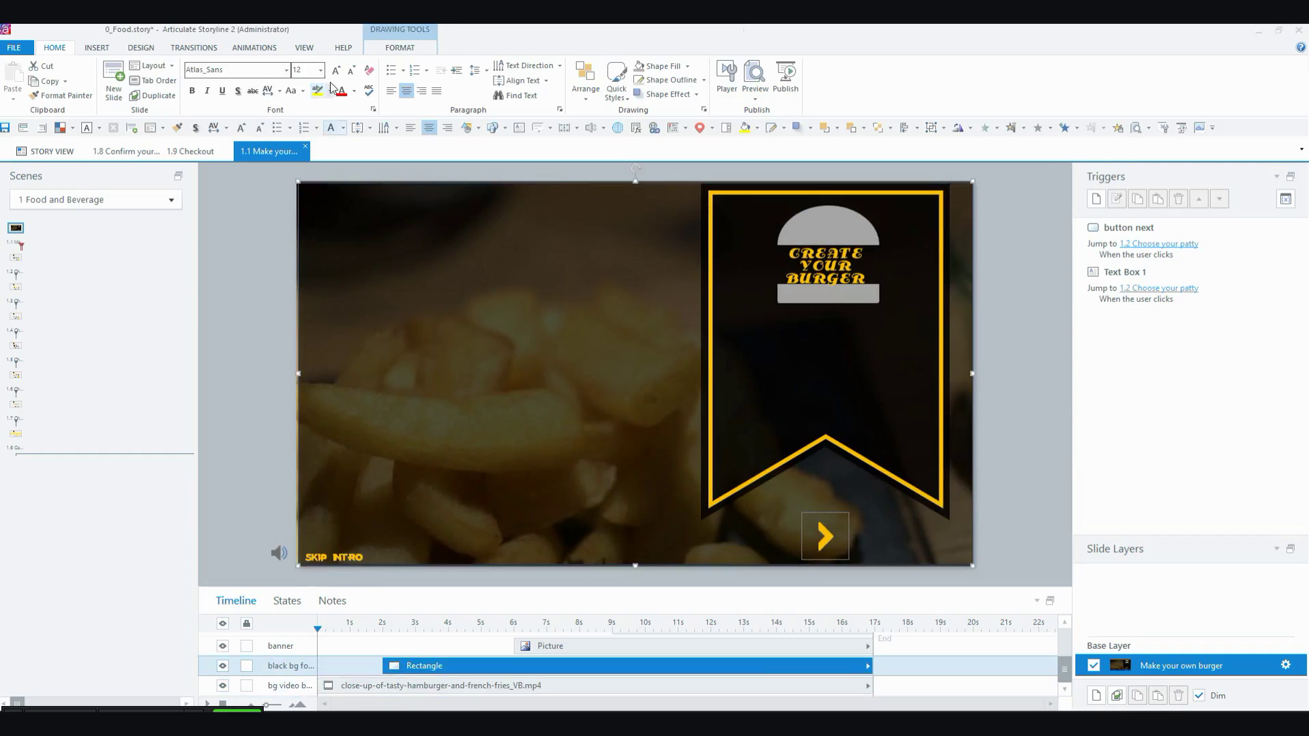
{"action": "left_click", "coordinate": [263, 49]}
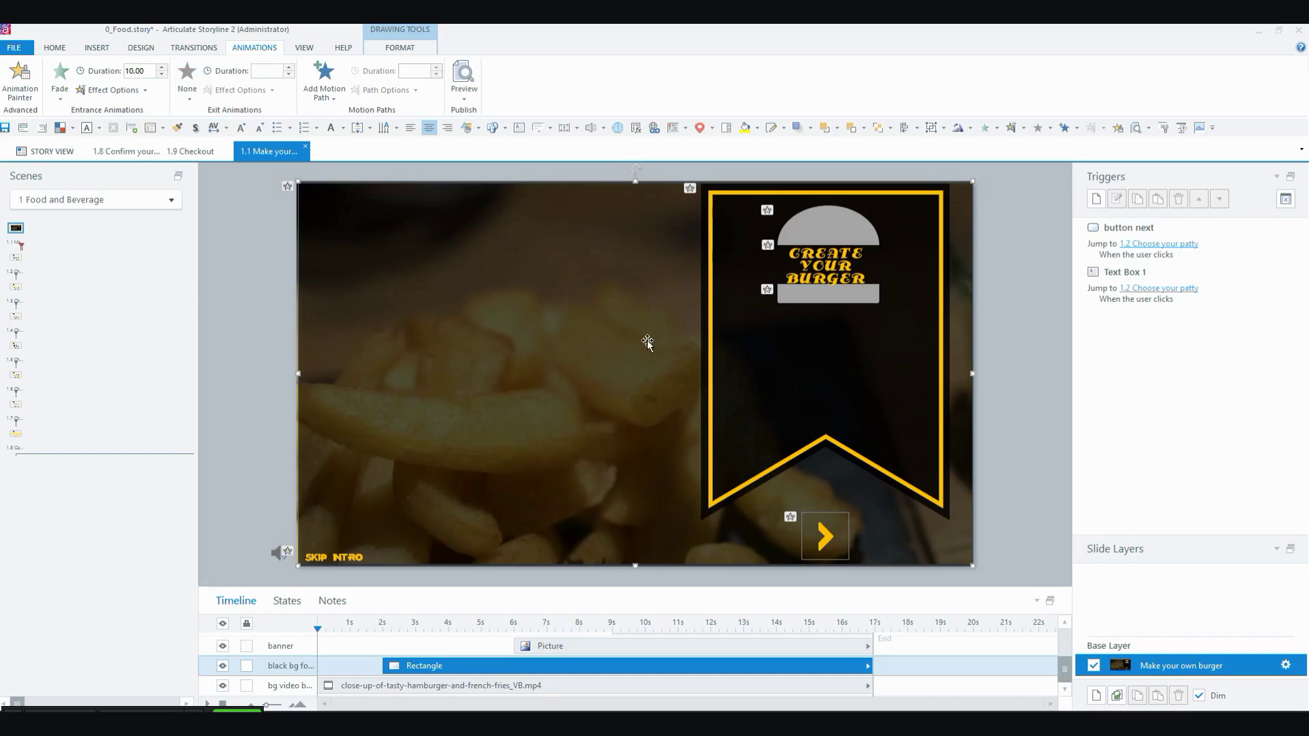
Step: Inspect the banner's wipe entrance animation and the next arrow button's trigger
{"action": "left_click", "coordinate": [777, 370]}
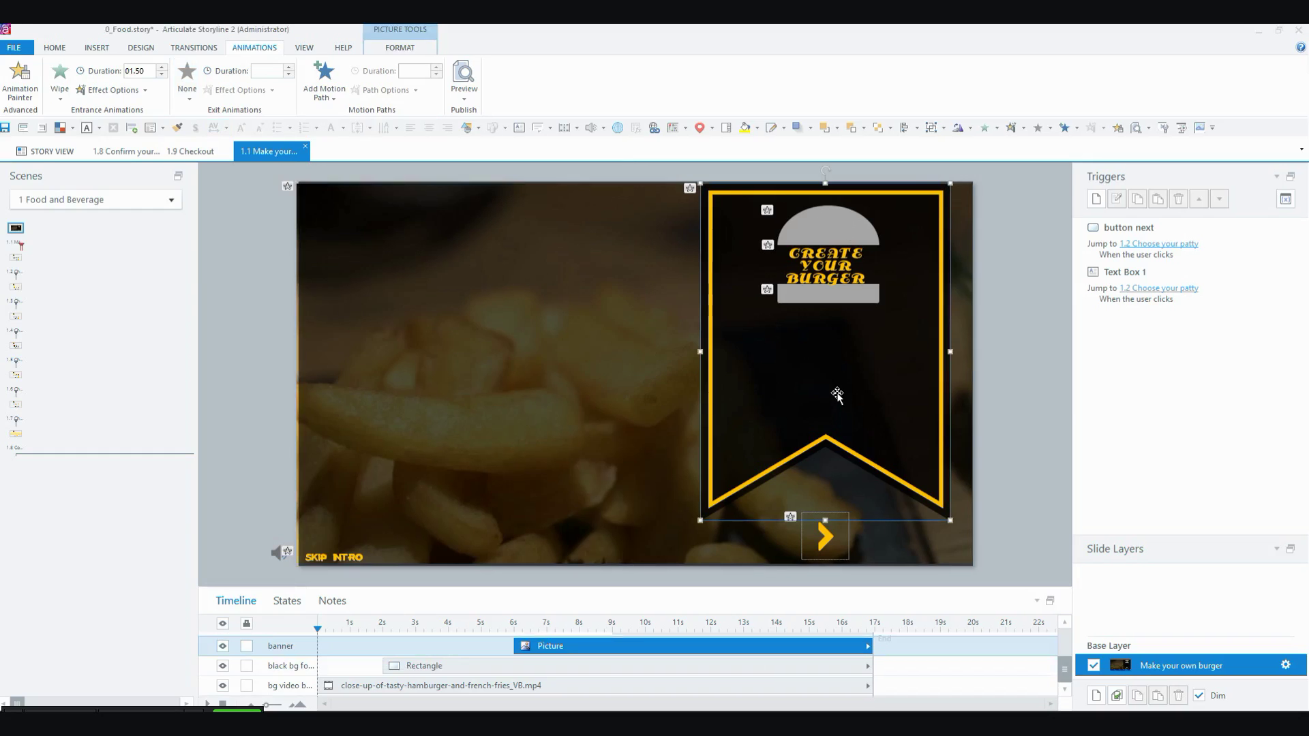
{"action": "left_click", "coordinate": [826, 544]}
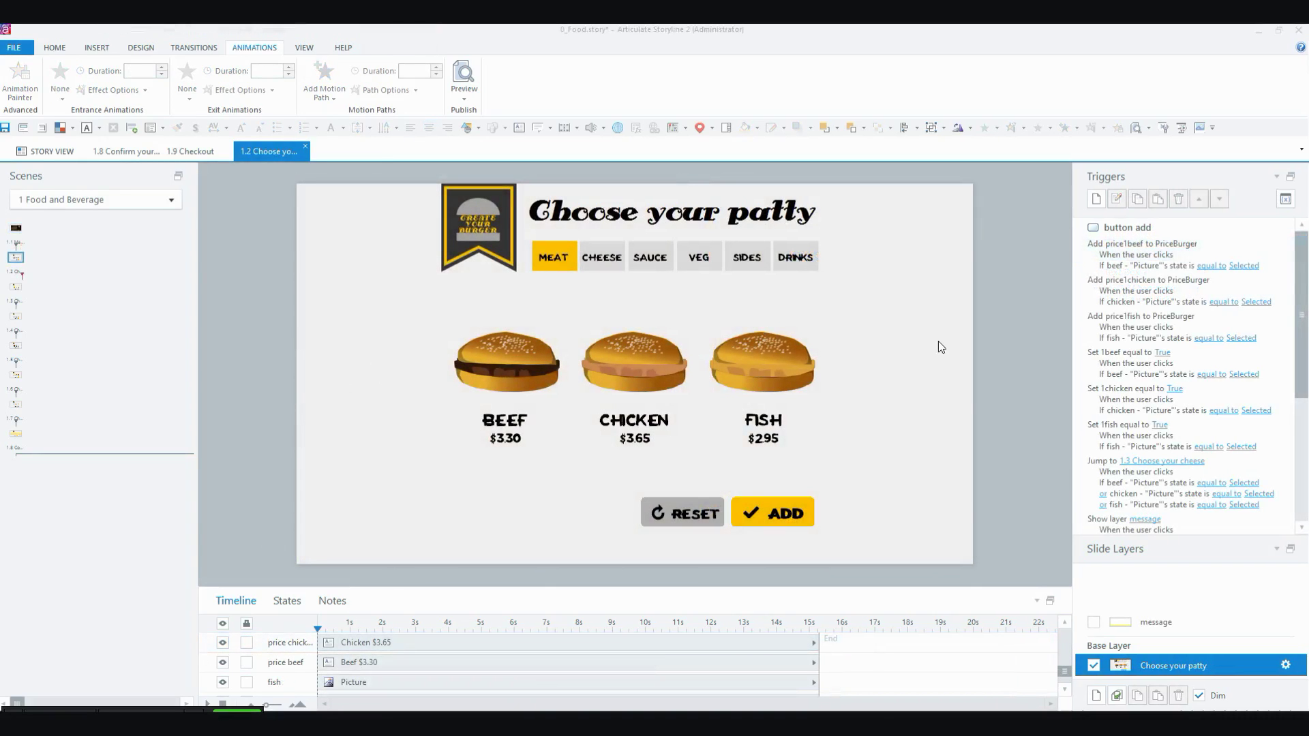
Step: Select the beef, chicken and fish patties and verify they belong to the 'patty' button set
{"action": "left_click", "coordinate": [798, 366]}
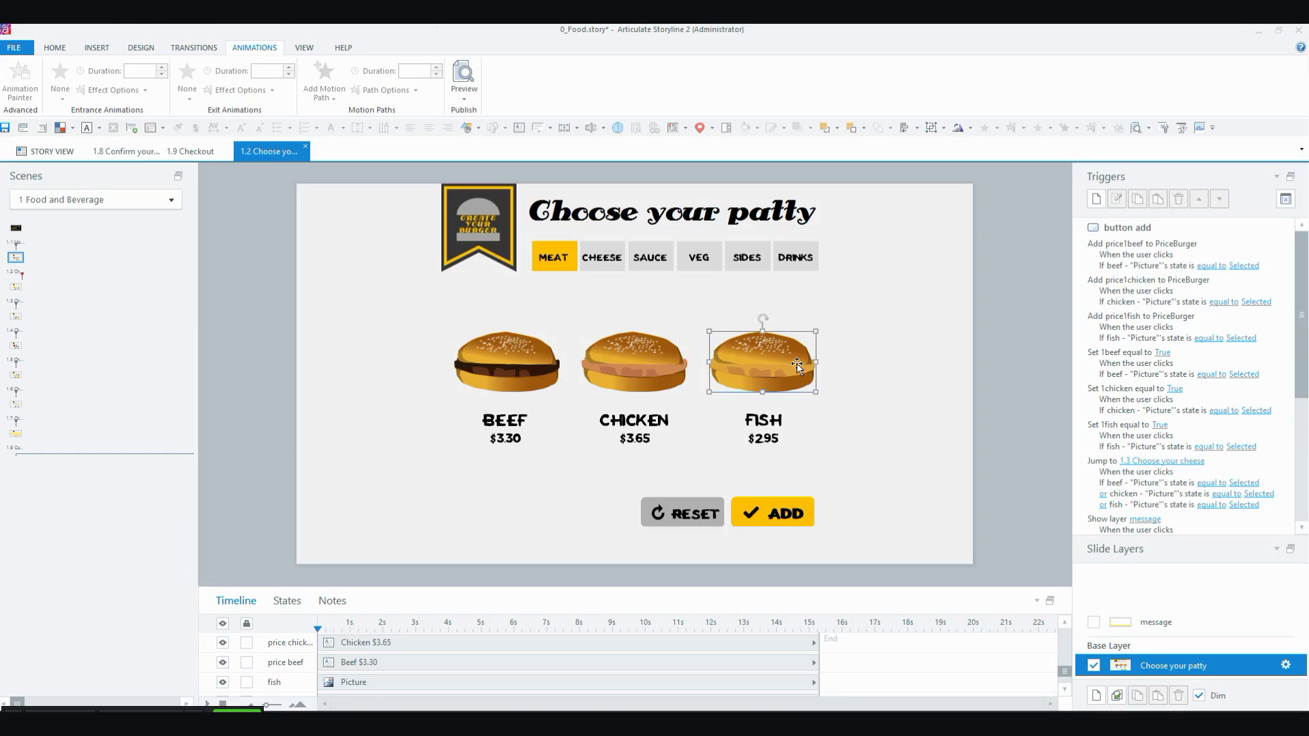
{"action": "left_click_drag", "start_coordinate": [380, 295], "coordinate": [934, 419]}
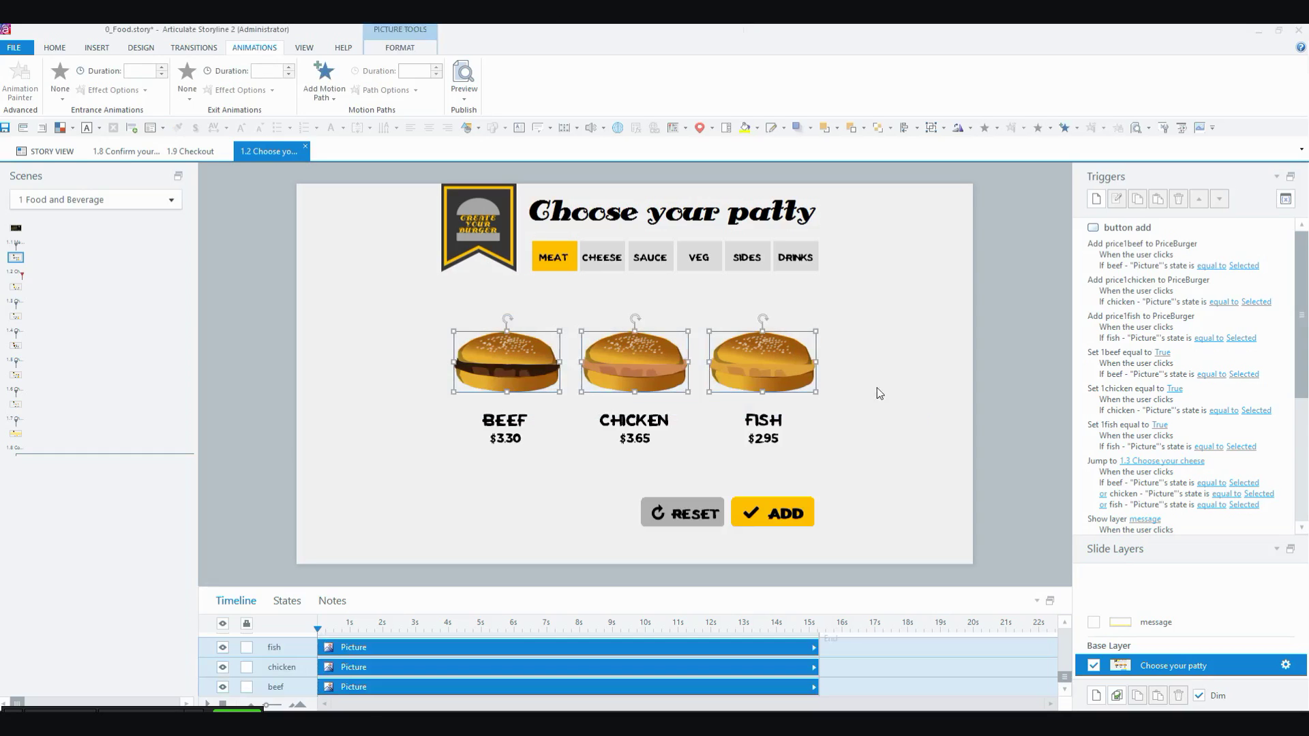
{"action": "right_click", "coordinate": [784, 354]}
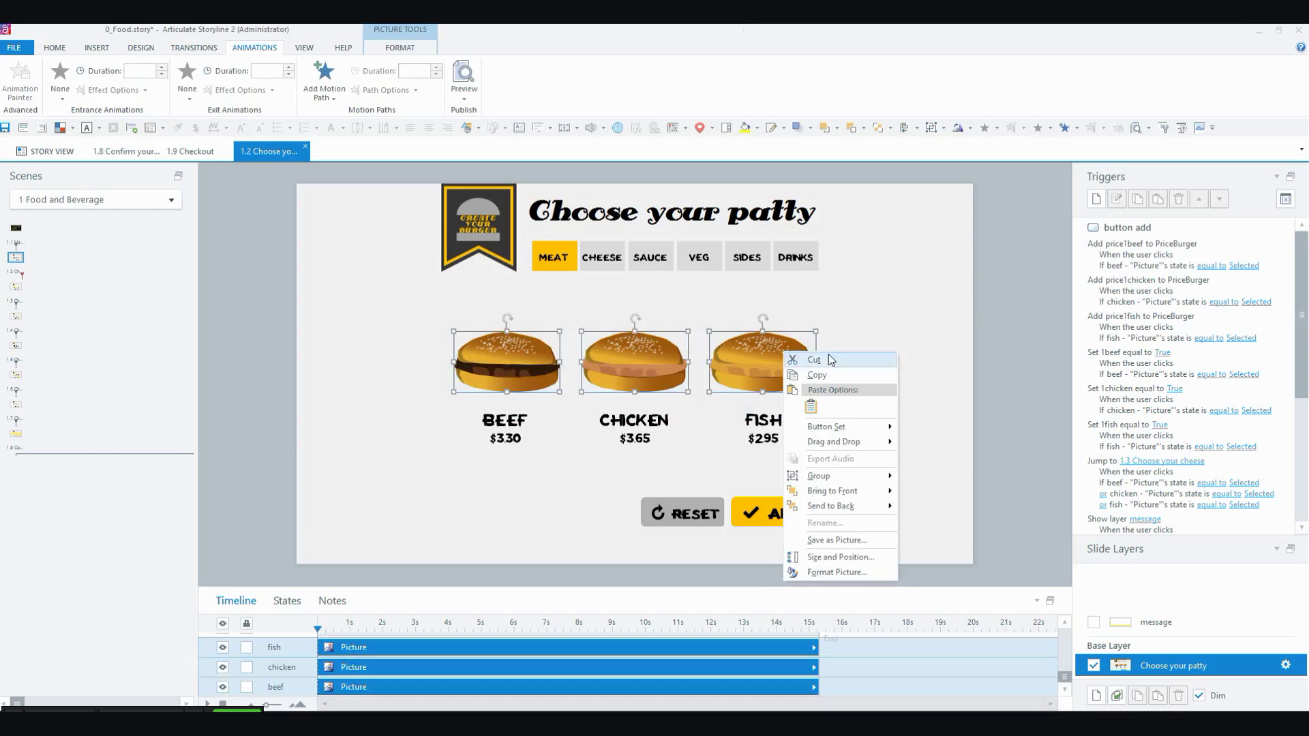
{"action": "mouse_move", "coordinate": [858, 430]}
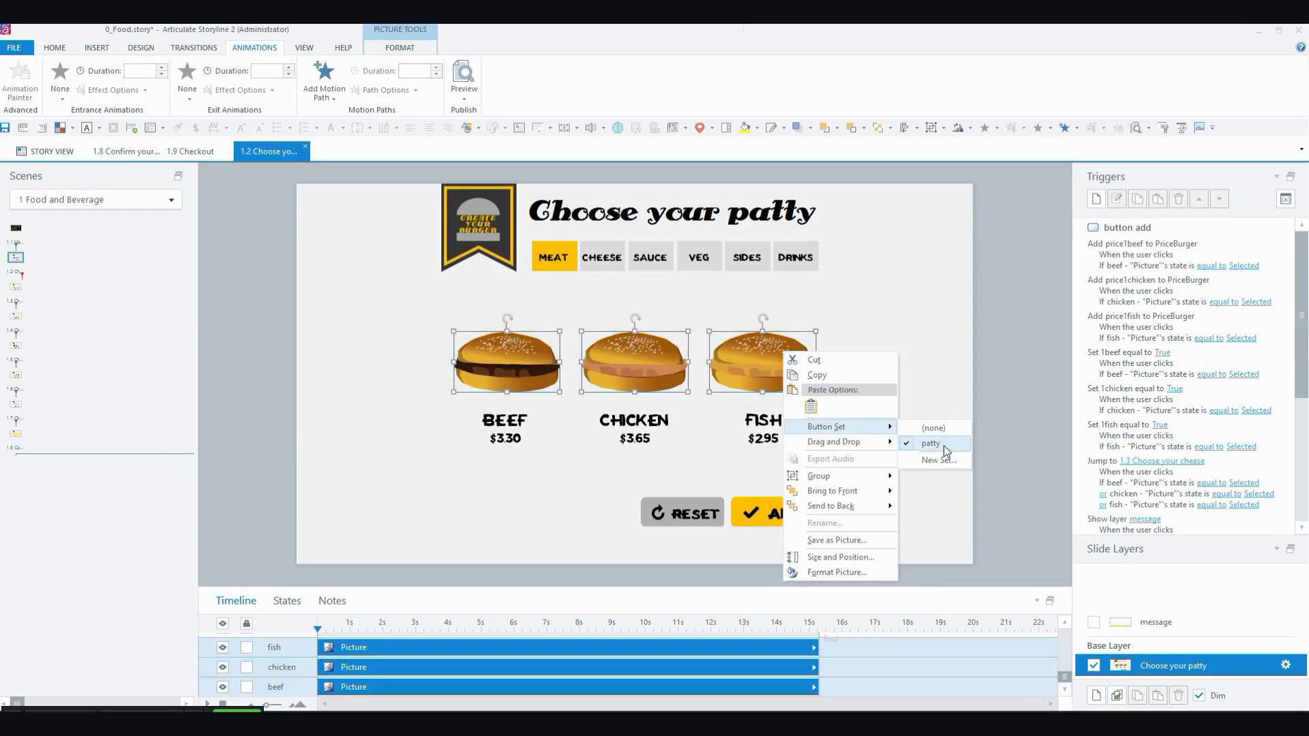
{"action": "key", "text": "Escape"}
{"action": "key", "text": "Escape"}
Step: Check the fish patty on its own, then move to slide 1.3 with the cheese choices
{"action": "left_click", "coordinate": [903, 382]}
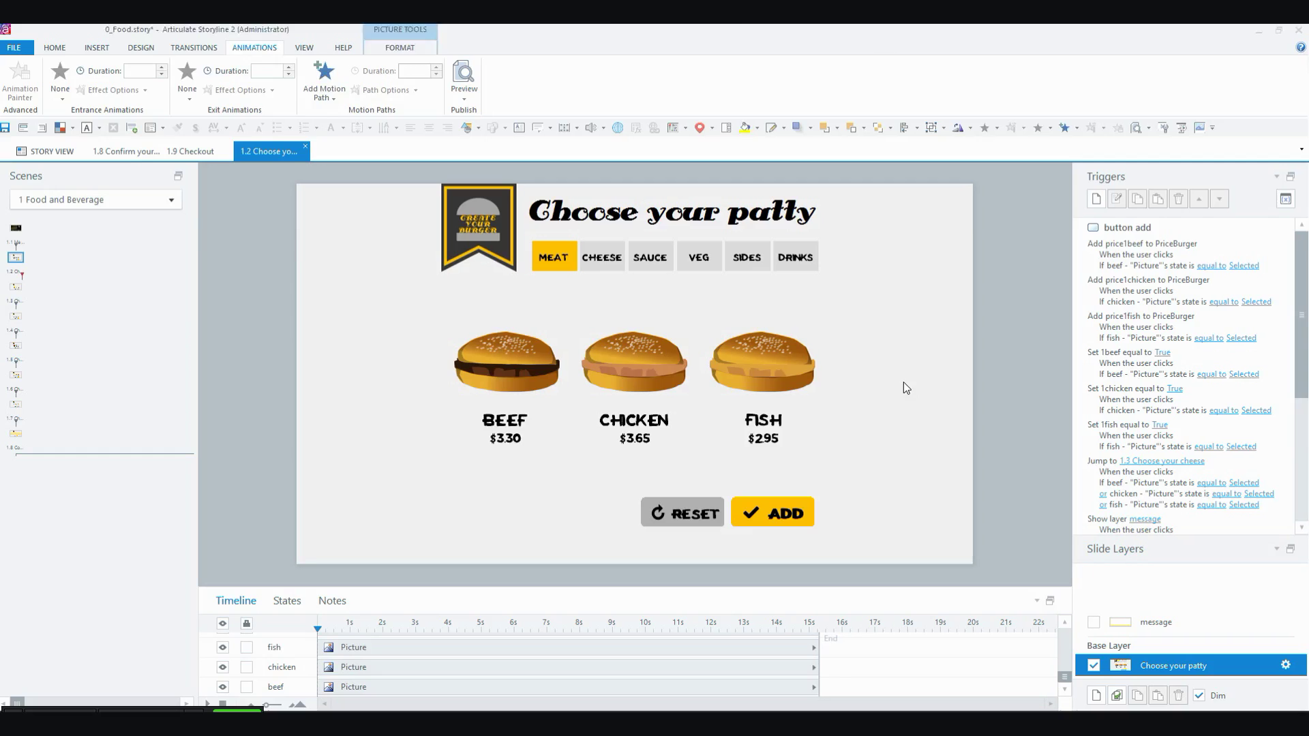
{"action": "left_click", "coordinate": [768, 375]}
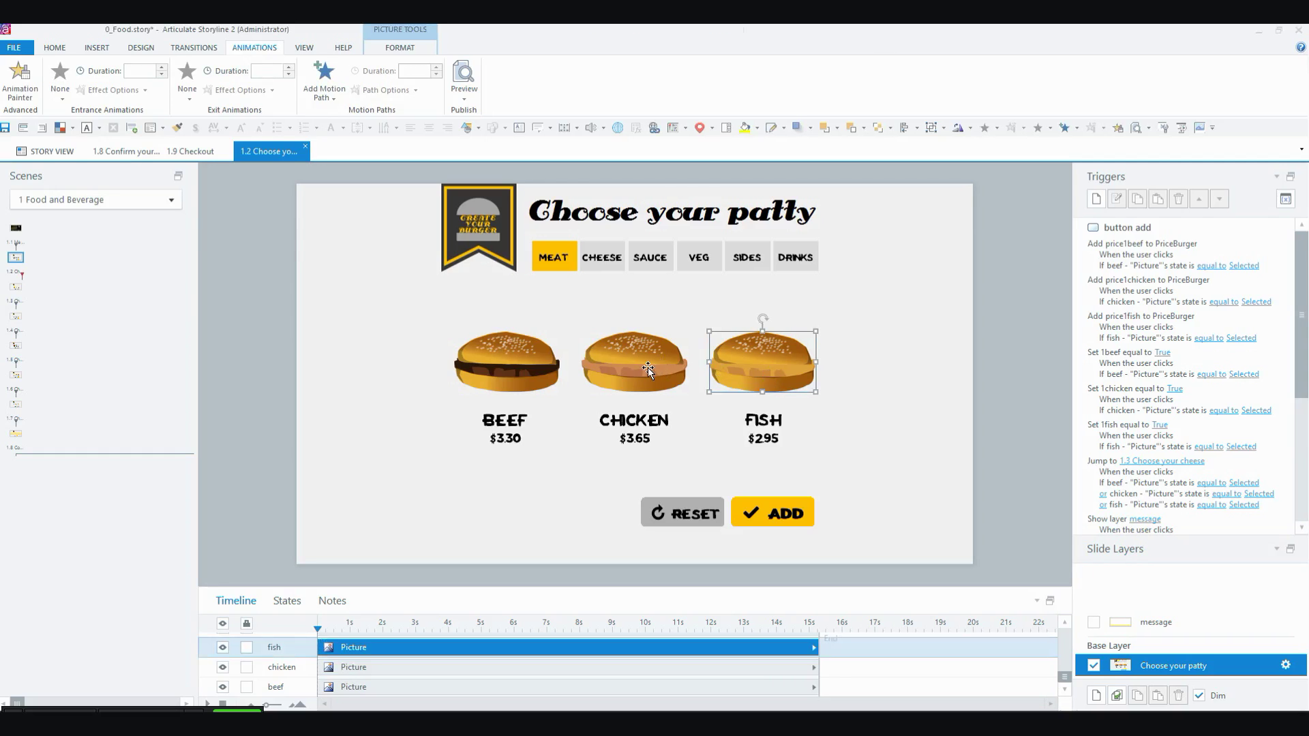
{"action": "left_click", "coordinate": [901, 407]}
{"action": "left_click", "coordinate": [14, 292]}
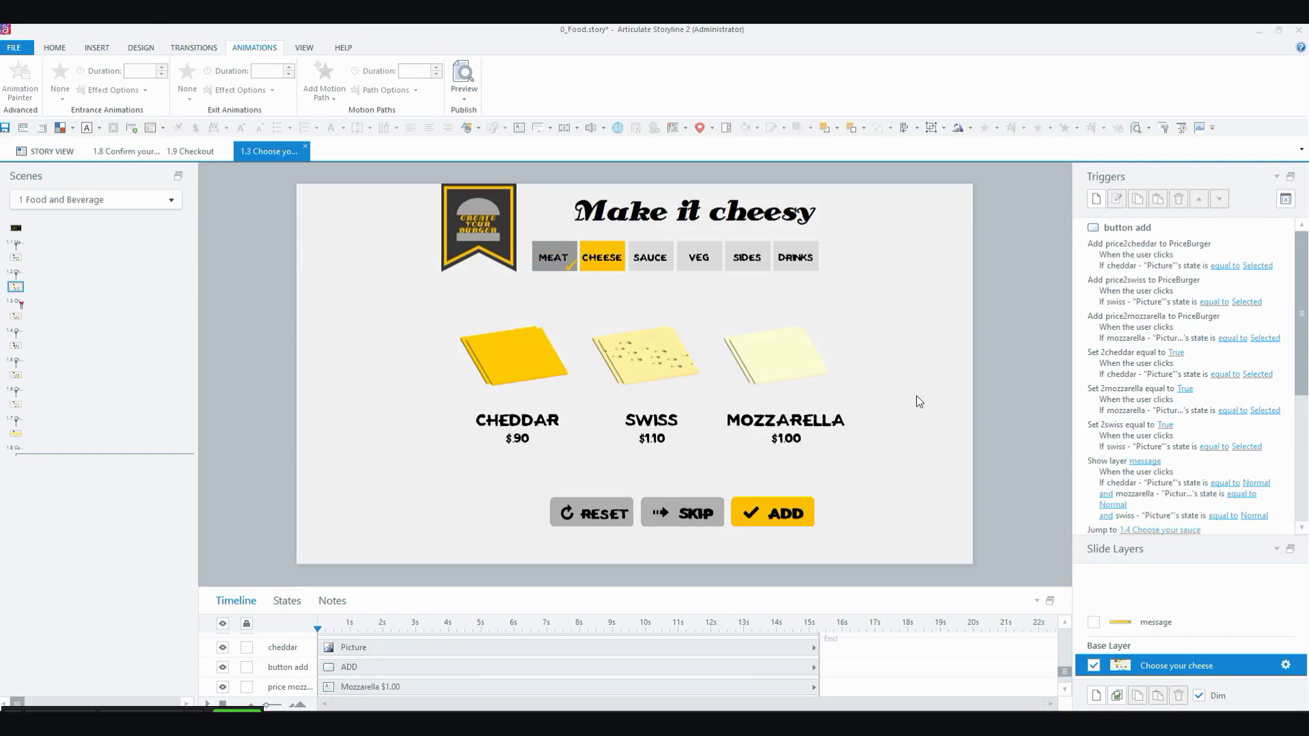
{"action": "left_click", "coordinate": [764, 351]}
{"action": "left_click", "coordinate": [400, 305]}
{"action": "left_click_drag", "start_coordinate": [400, 305], "coordinate": [897, 412]}
{"action": "right_click", "coordinate": [784, 340]}
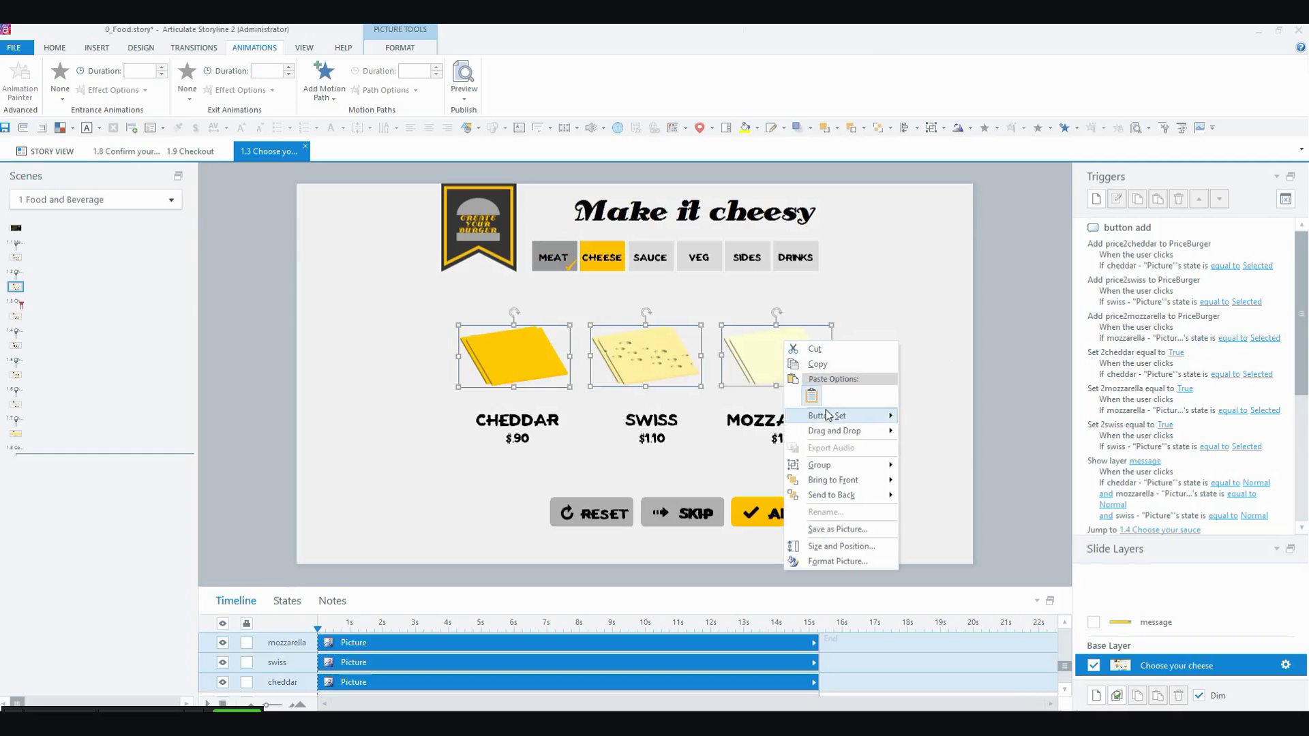
{"action": "mouse_move", "coordinate": [828, 416]}
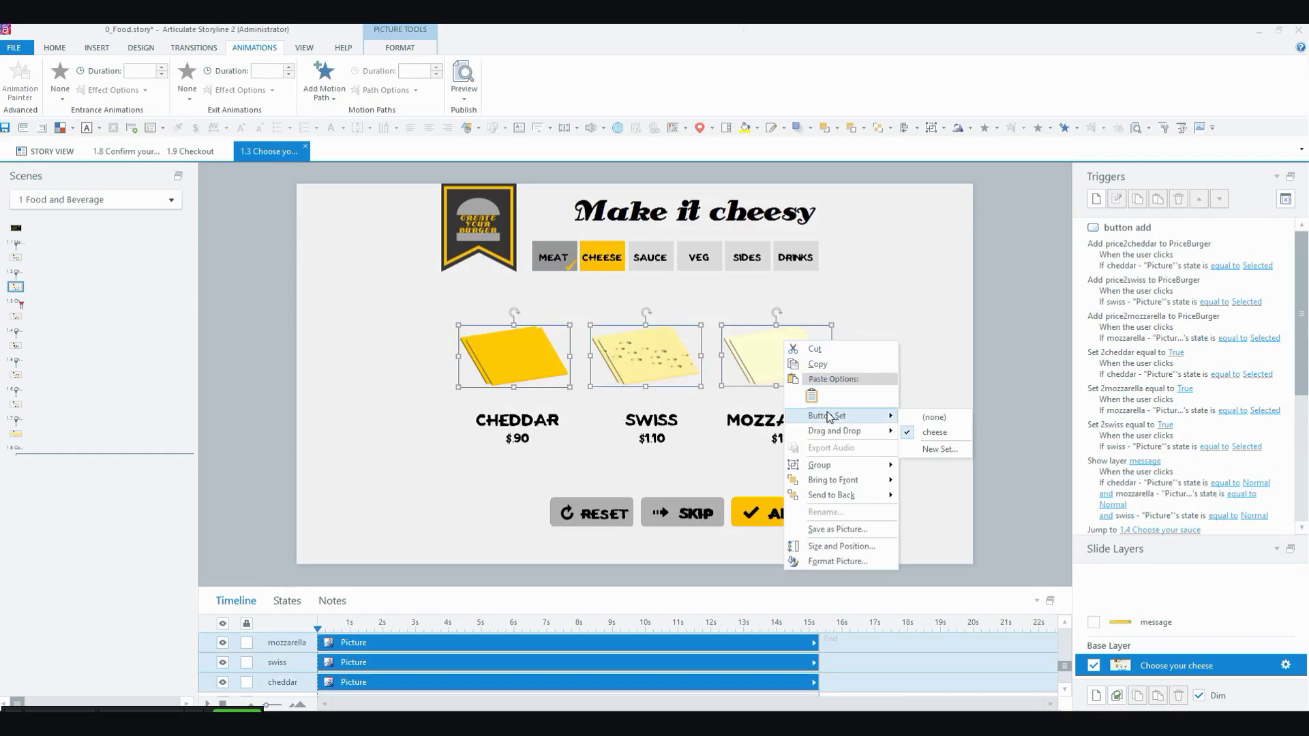
{"action": "left_click", "coordinate": [952, 349]}
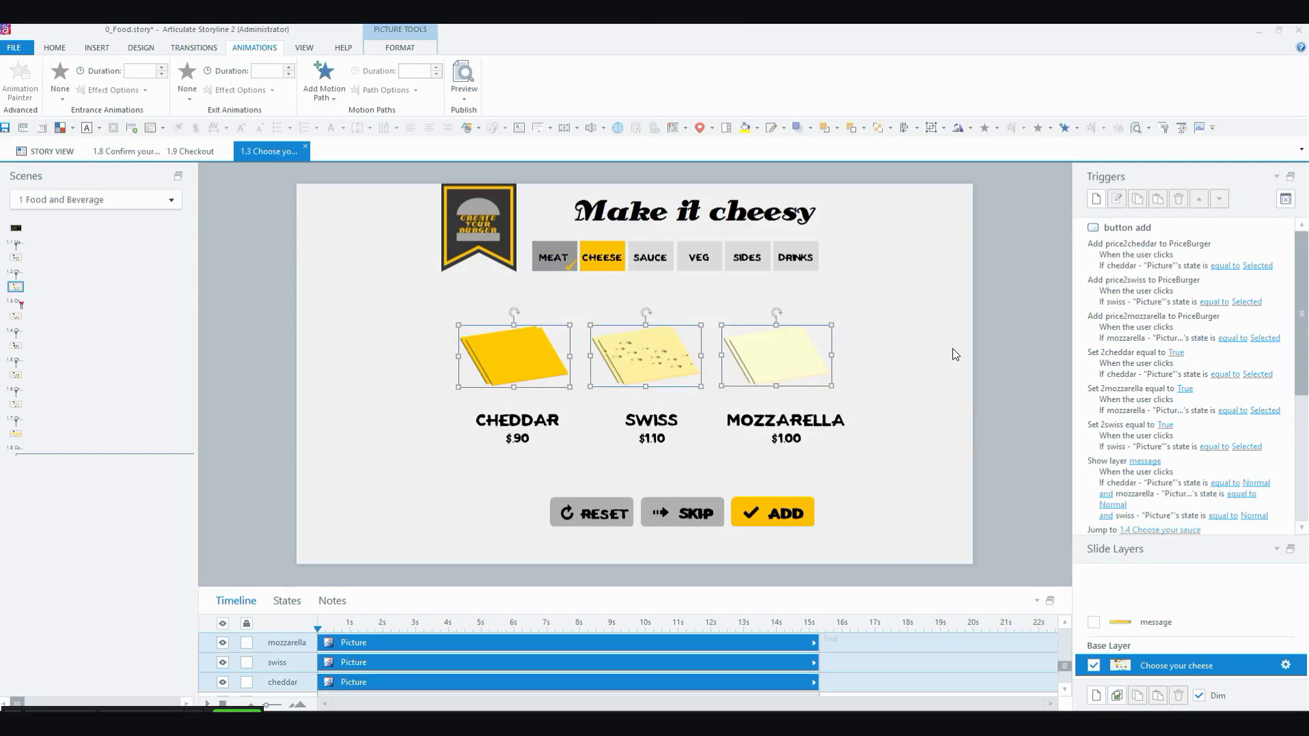
{"action": "left_click", "coordinate": [952, 349]}
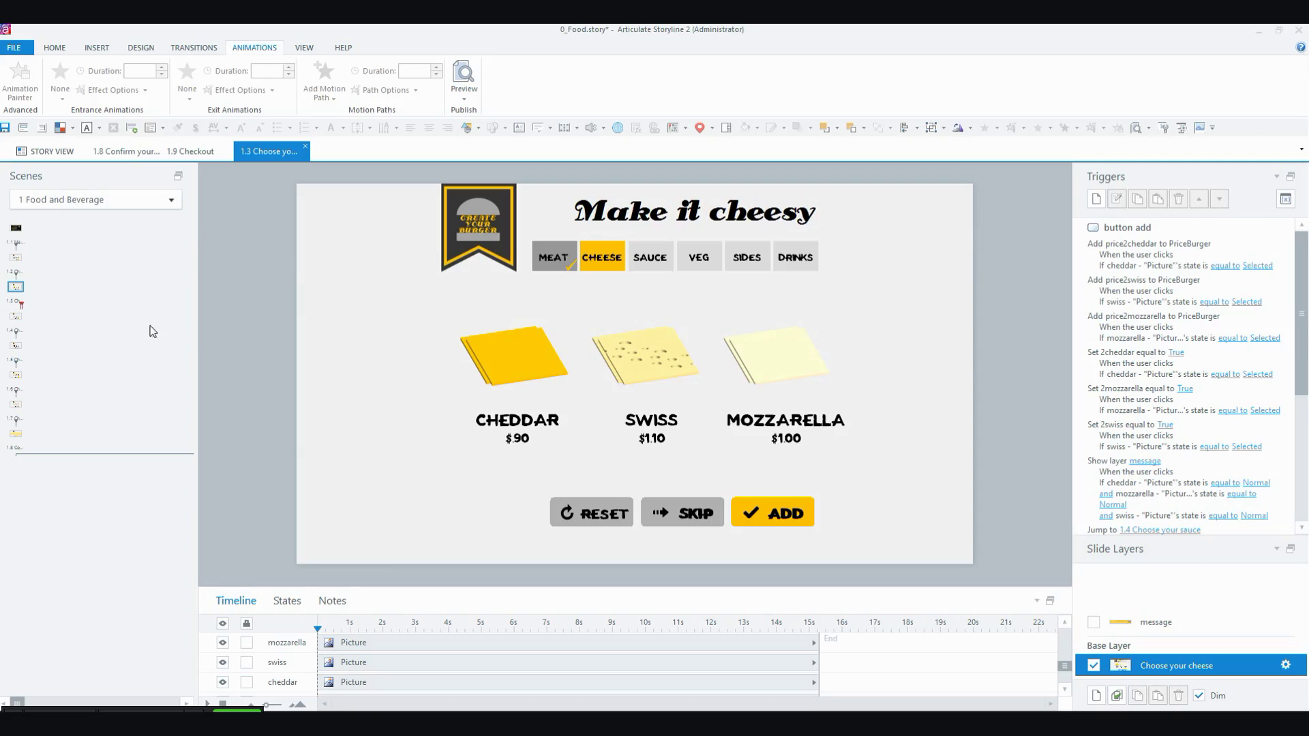
Step: On the 1.4 Make it saucy slide, inspect the tomato, mustard and mayo pictures
{"action": "left_click", "coordinate": [15, 317]}
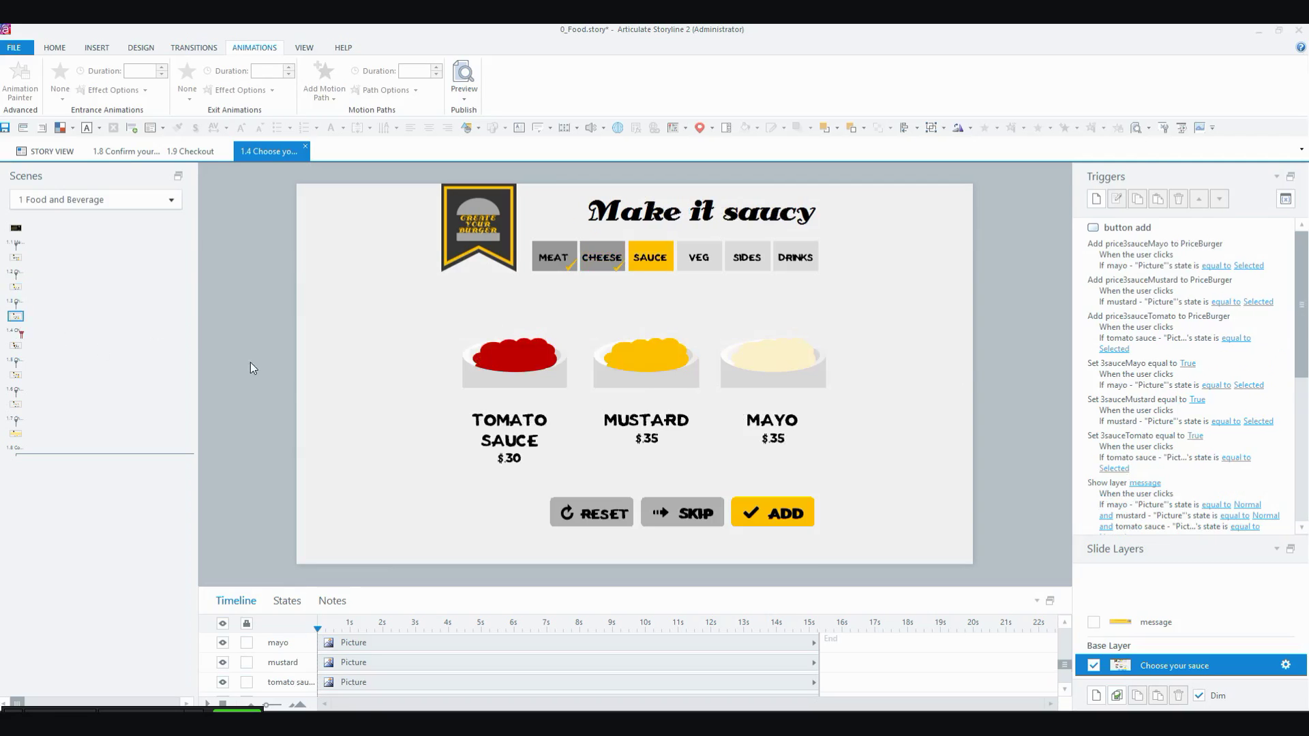
{"action": "left_click", "coordinate": [514, 367]}
{"action": "left_click", "coordinate": [647, 355]}
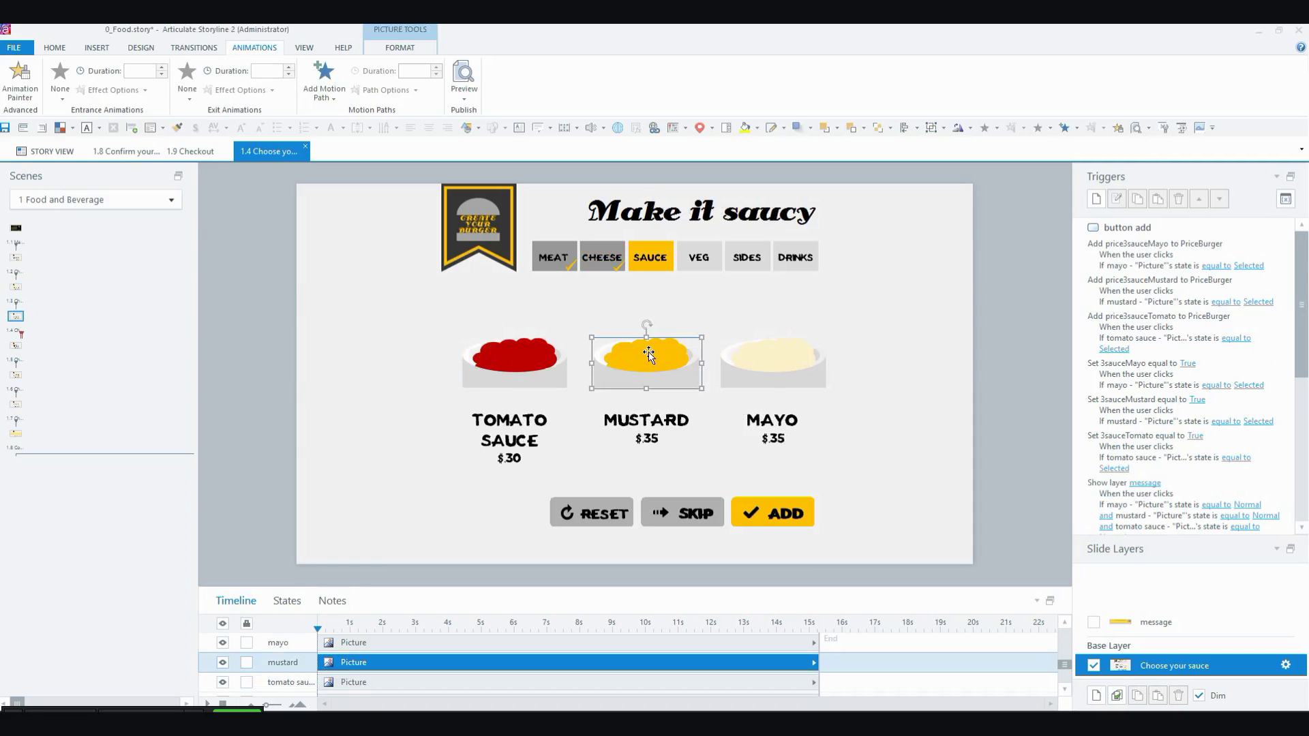
{"action": "left_click", "coordinate": [777, 353]}
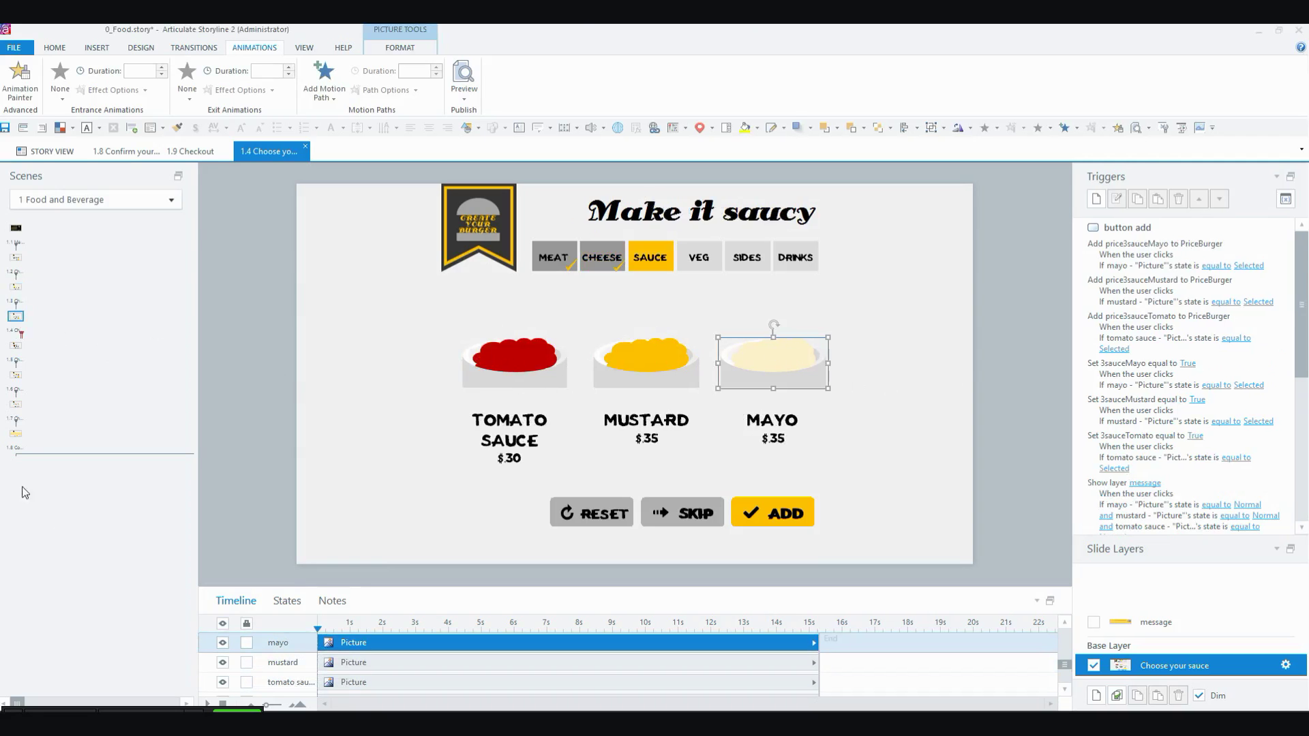
Step: Step through the veg, sides and drinks slides (1.5–1.7) to slide 1.8 Confirm your order
{"action": "left_click", "coordinate": [18, 347]}
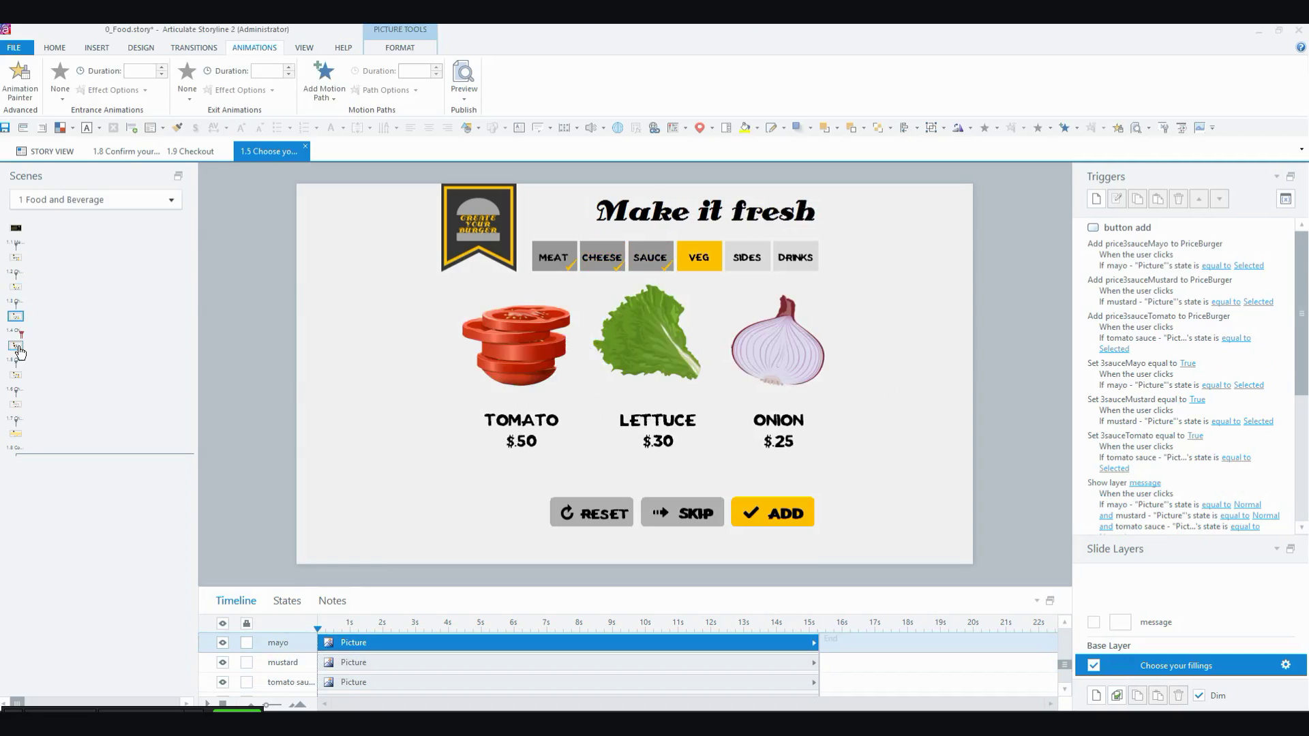
{"action": "left_click", "coordinate": [19, 381]}
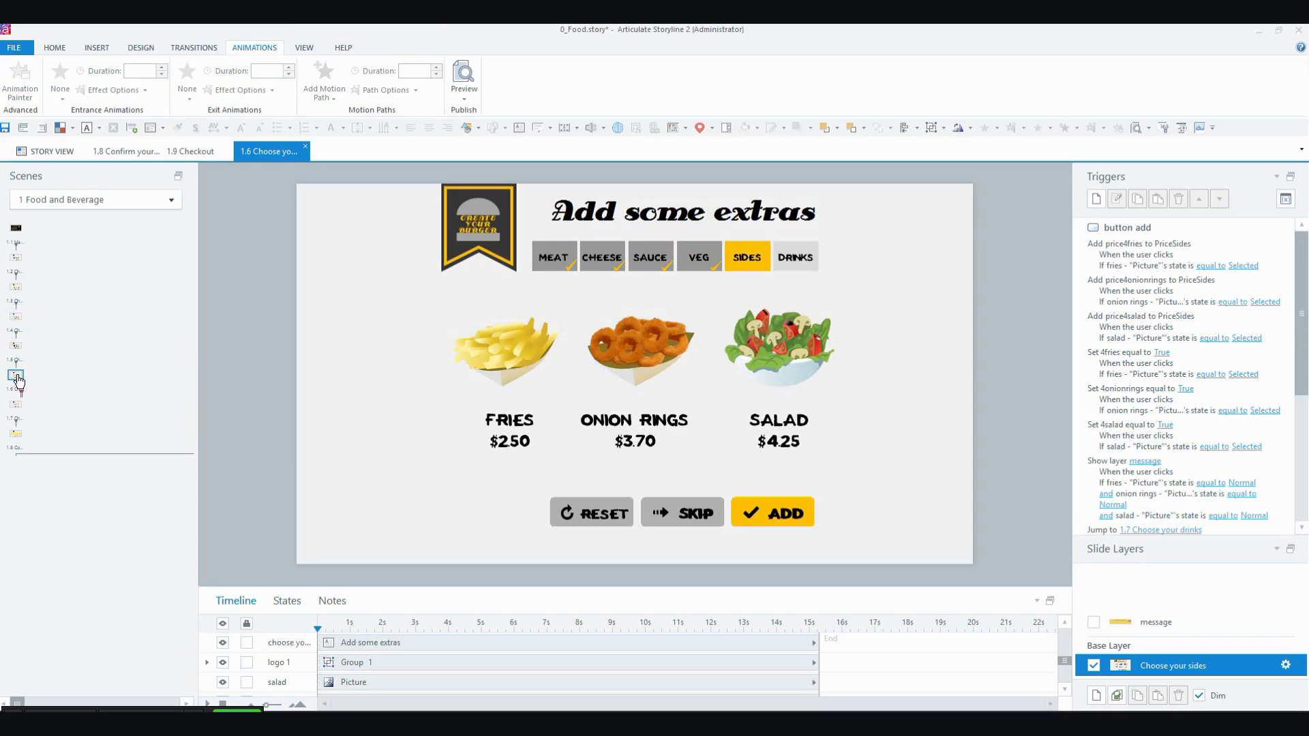
{"action": "left_click", "coordinate": [18, 409]}
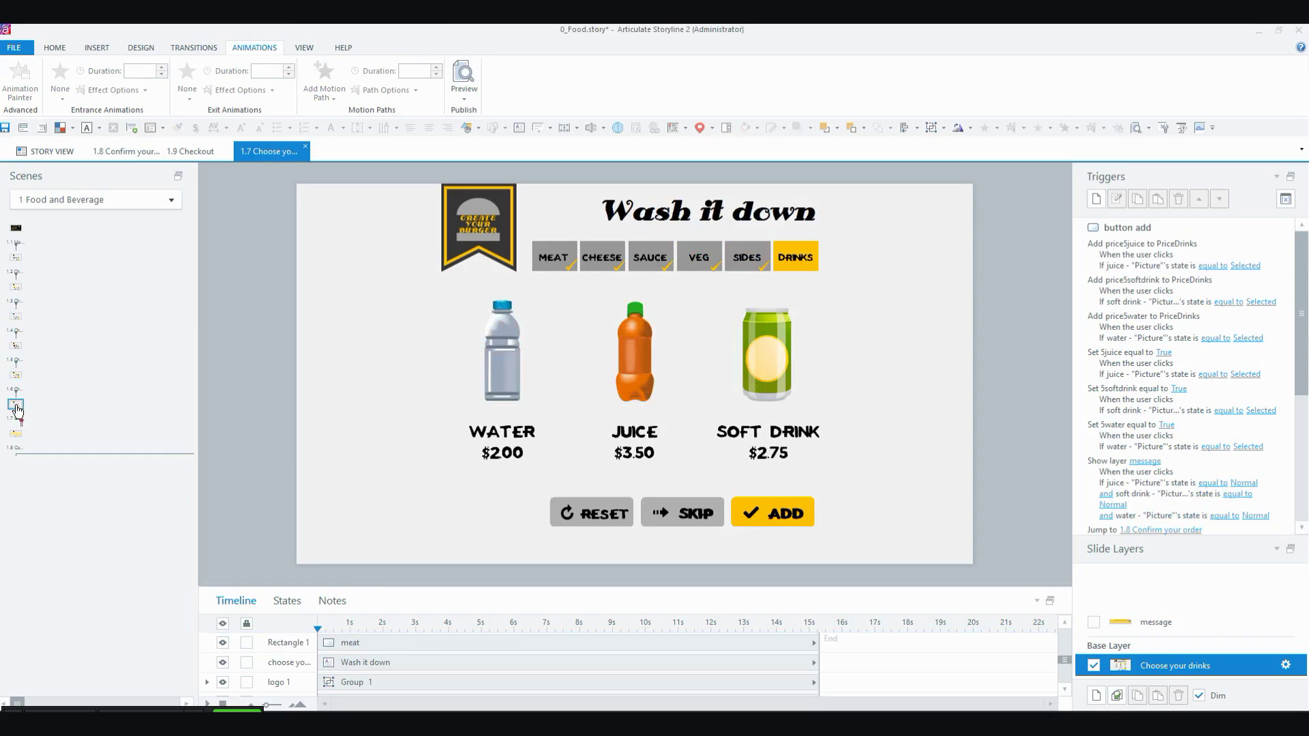
{"action": "left_click", "coordinate": [16, 437]}
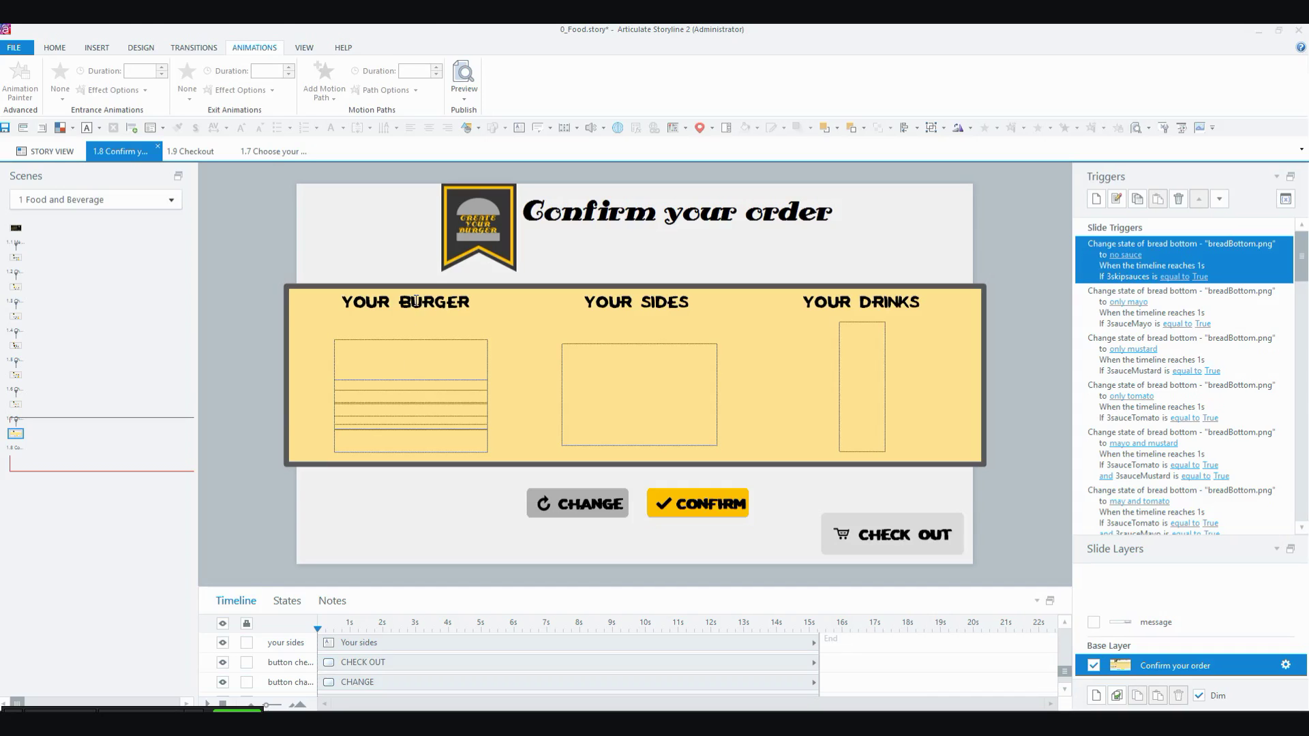
Step: Inspect the Confirm slide's top bread and sides pictures and their animations
{"action": "left_click", "coordinate": [392, 362]}
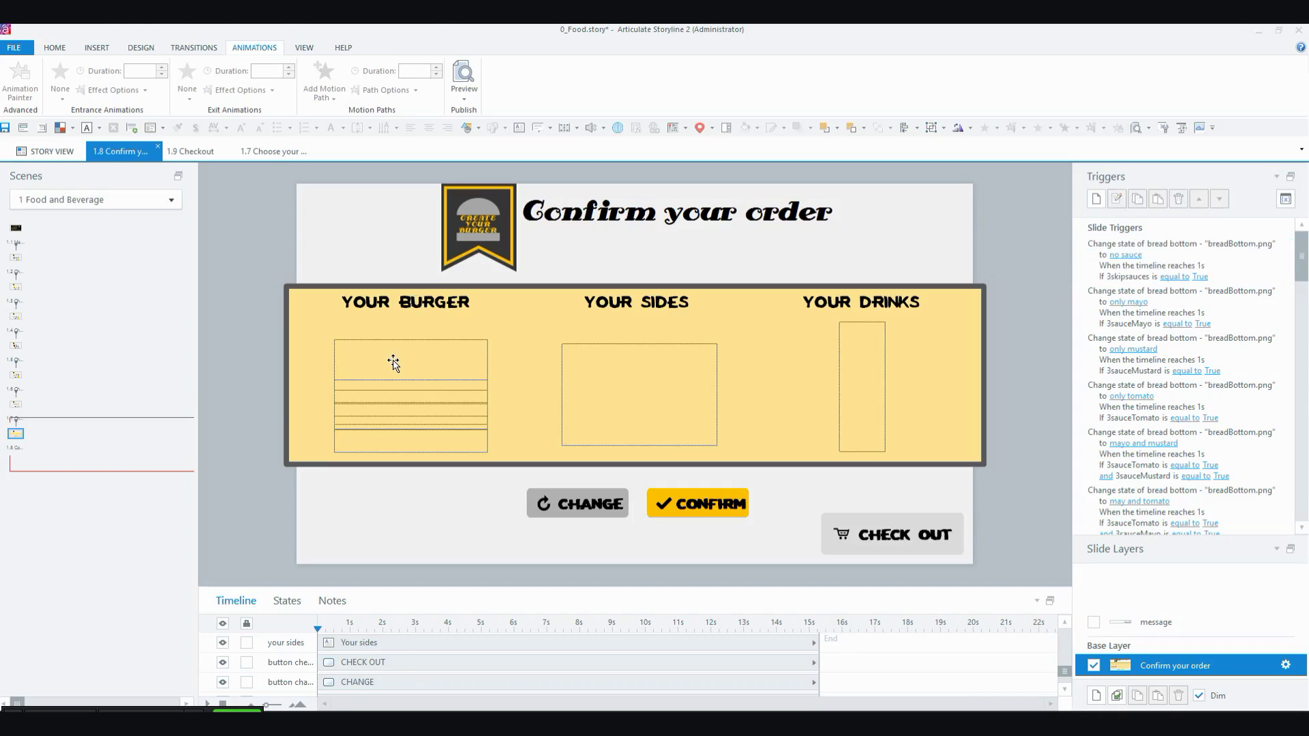
{"action": "left_click", "coordinate": [636, 353]}
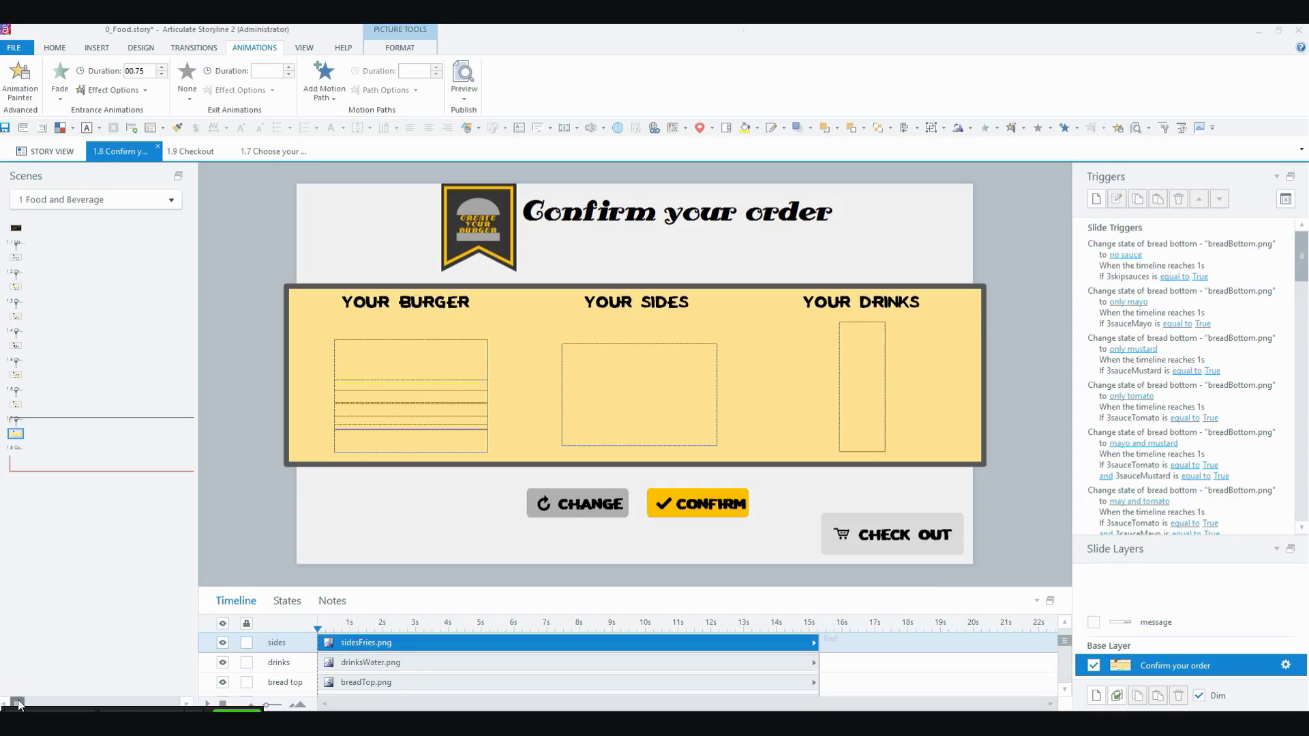
{"action": "left_click_drag", "start_coordinate": [19, 705], "coordinate": [172, 705]}
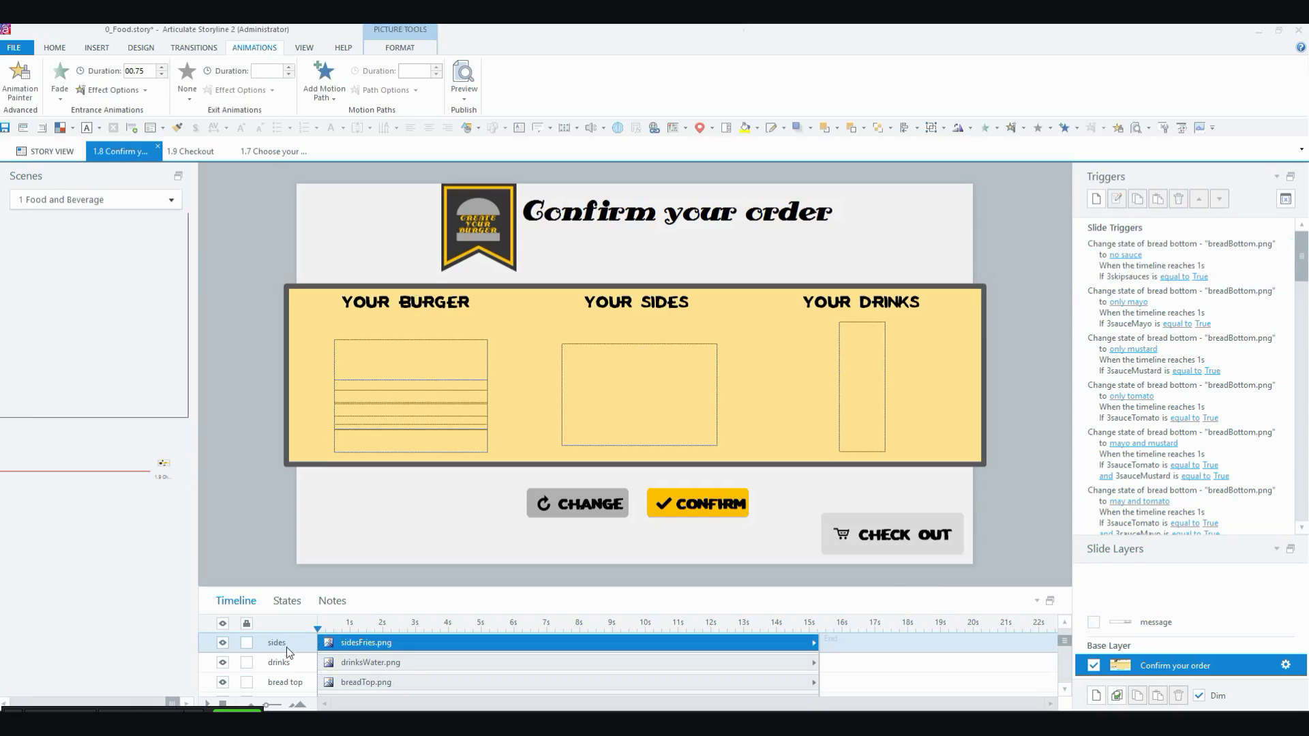
Step: Check the CONFIRM and CHECK OUT buttons' triggers, then go to slide 1.9 Checkout
{"action": "left_click", "coordinate": [679, 509]}
{"action": "left_click", "coordinate": [679, 509]}
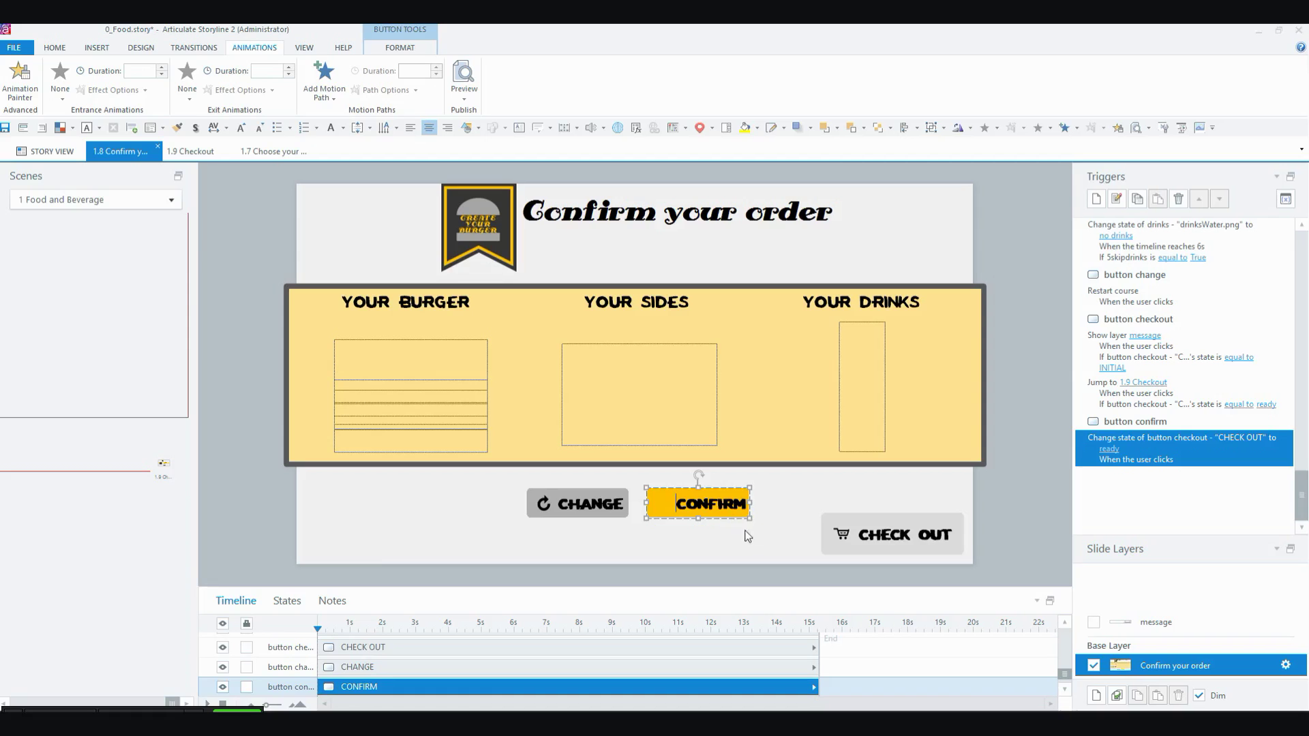
{"action": "left_click", "coordinate": [871, 550]}
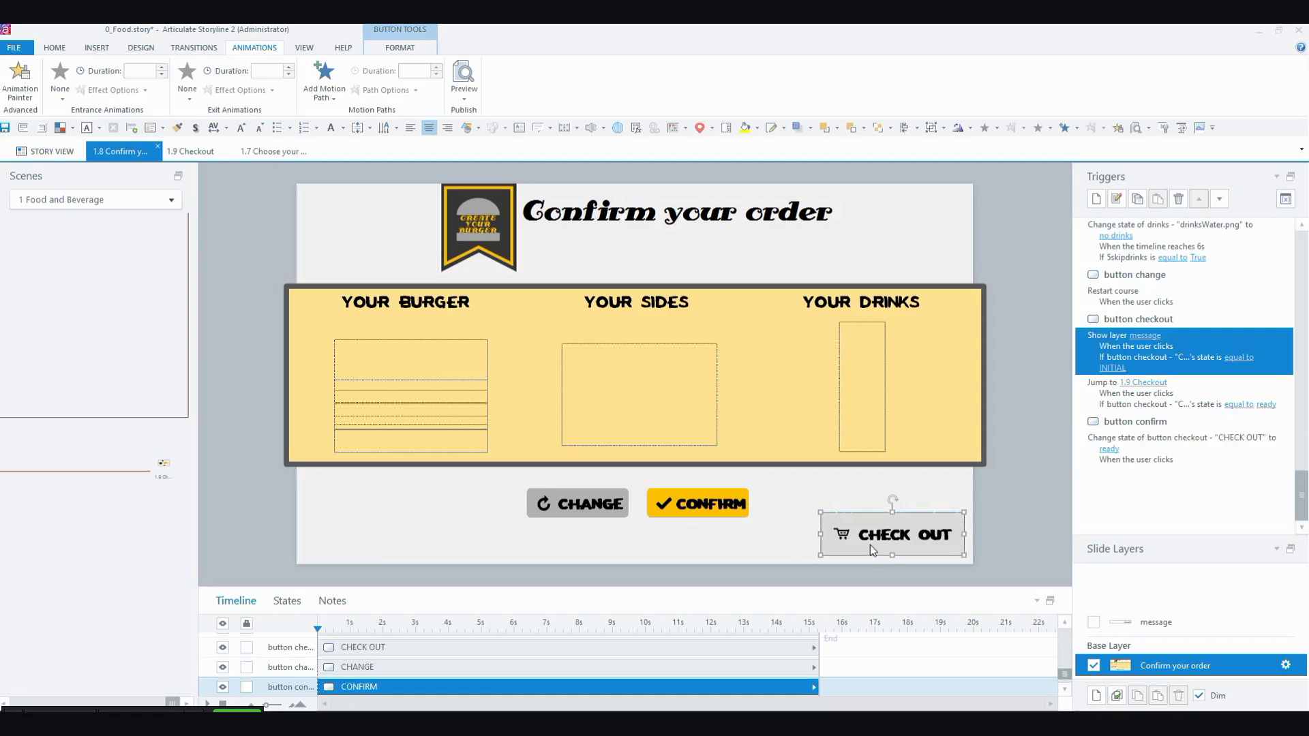
{"action": "left_click", "coordinate": [165, 469]}
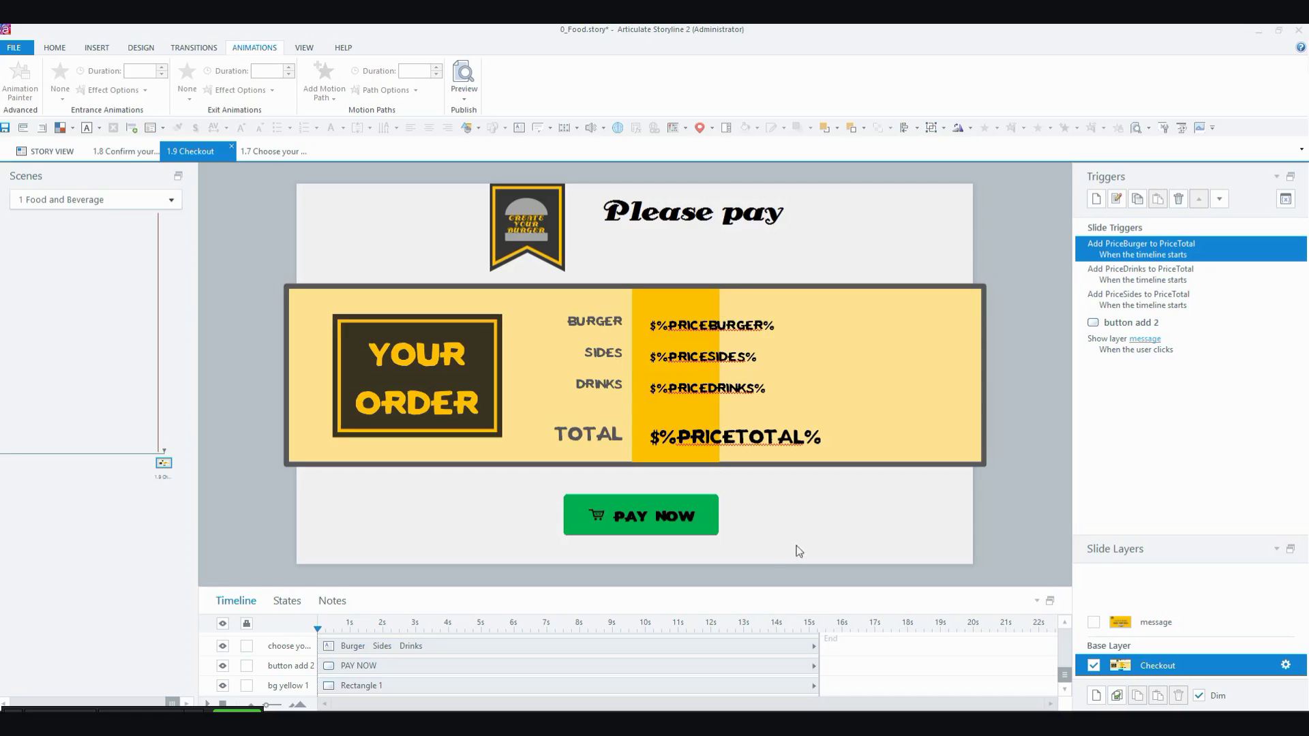
Step: Display the Checkout message layer with 'Thank you for your order' and PLACE ANOTHER ORDER
{"action": "left_click", "coordinate": [1153, 622]}
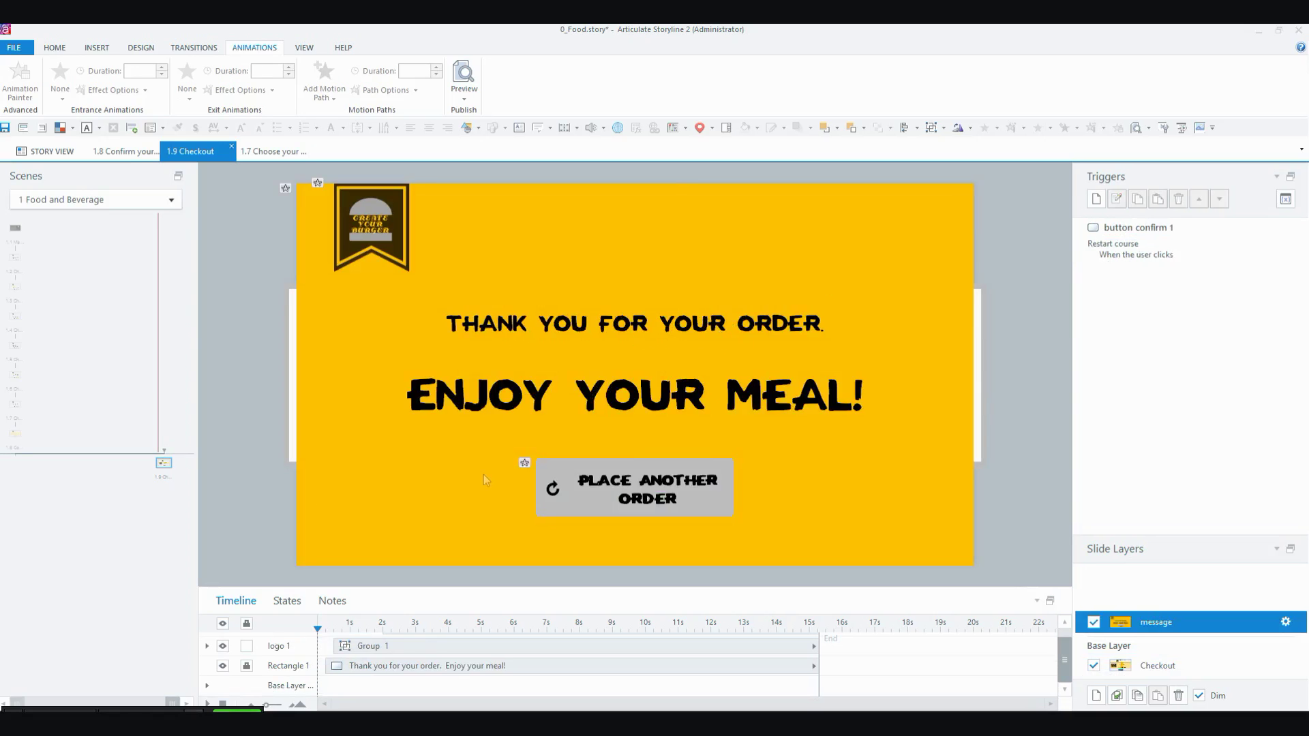
Step: On slide 1.2, select the fish picture and review RESET's triggers setting beef, chicken and fish to Normal
{"action": "left_click", "coordinate": [20, 259]}
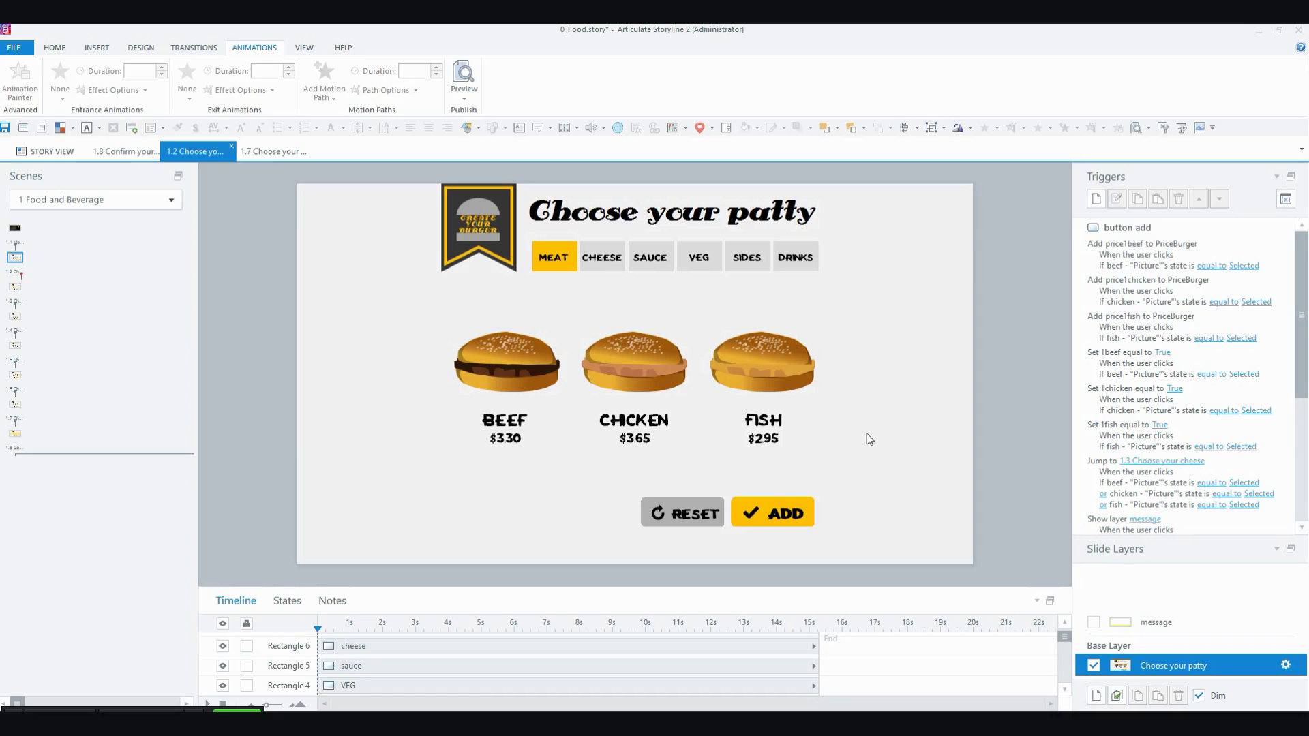
{"action": "left_click", "coordinate": [756, 361]}
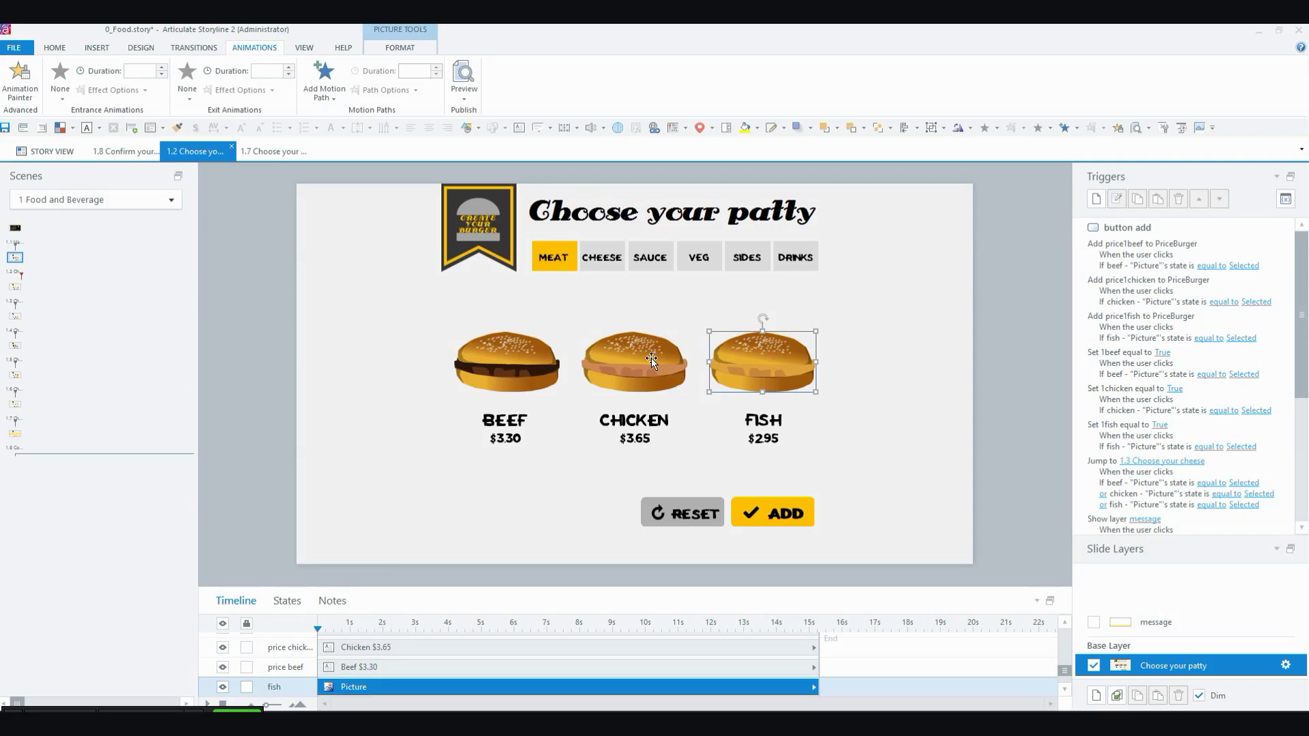
{"action": "left_click", "coordinate": [673, 501]}
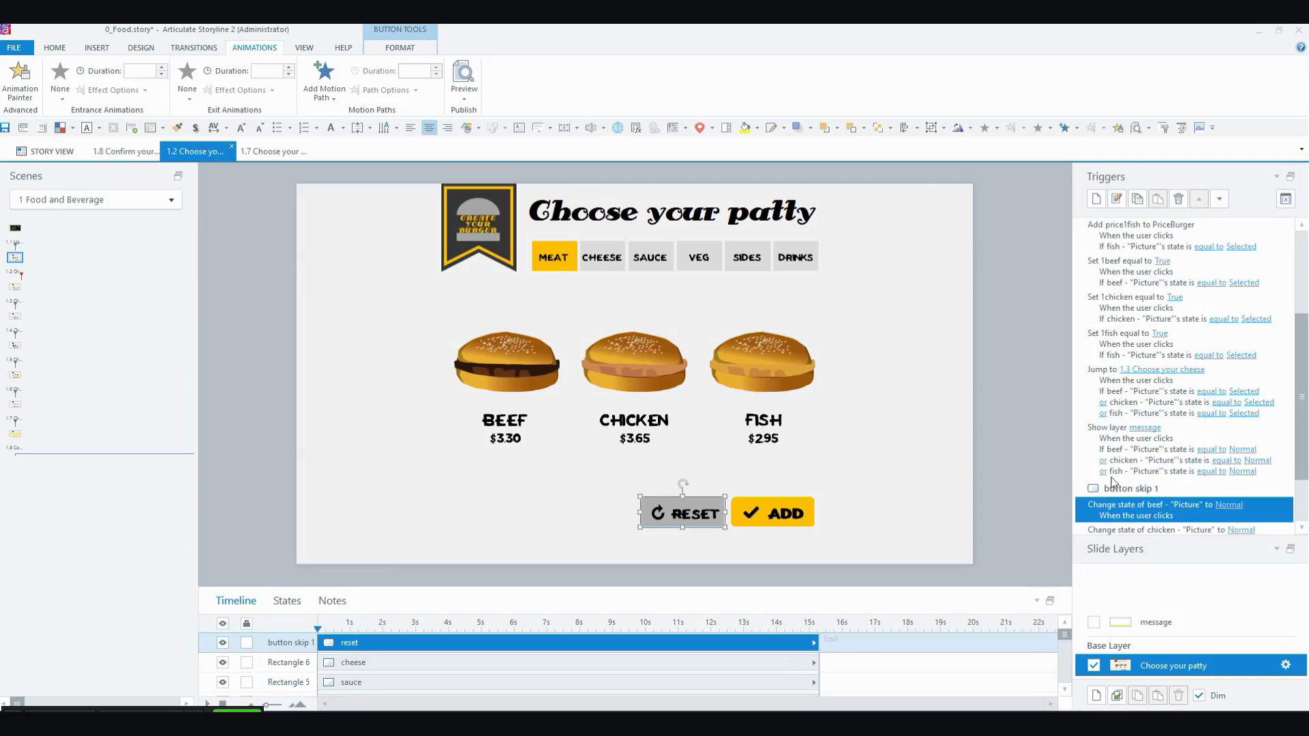
{"action": "left_click_drag", "start_coordinate": [1304, 463], "coordinate": [1303, 505]}
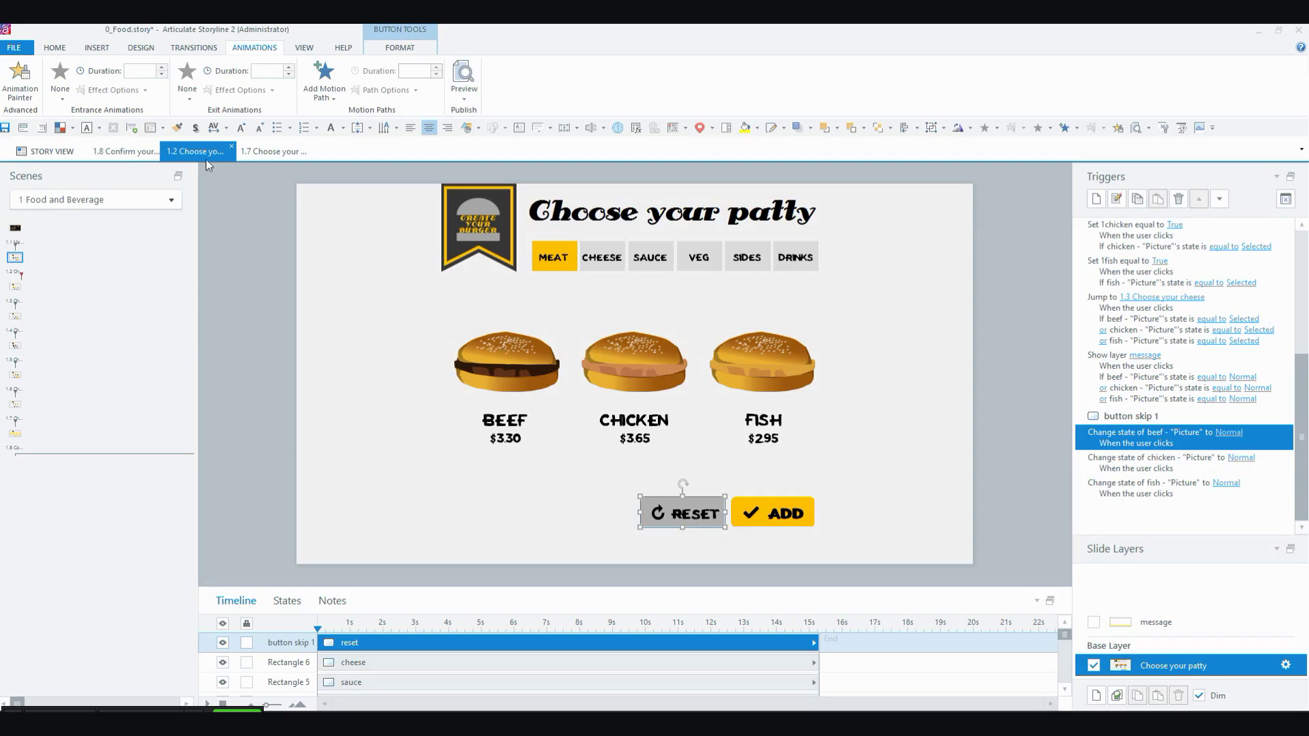
Step: On slide 1.3, review the SKIP and RESET triggers and enlarge the timeline to show more rows
{"action": "left_click", "coordinate": [25, 298]}
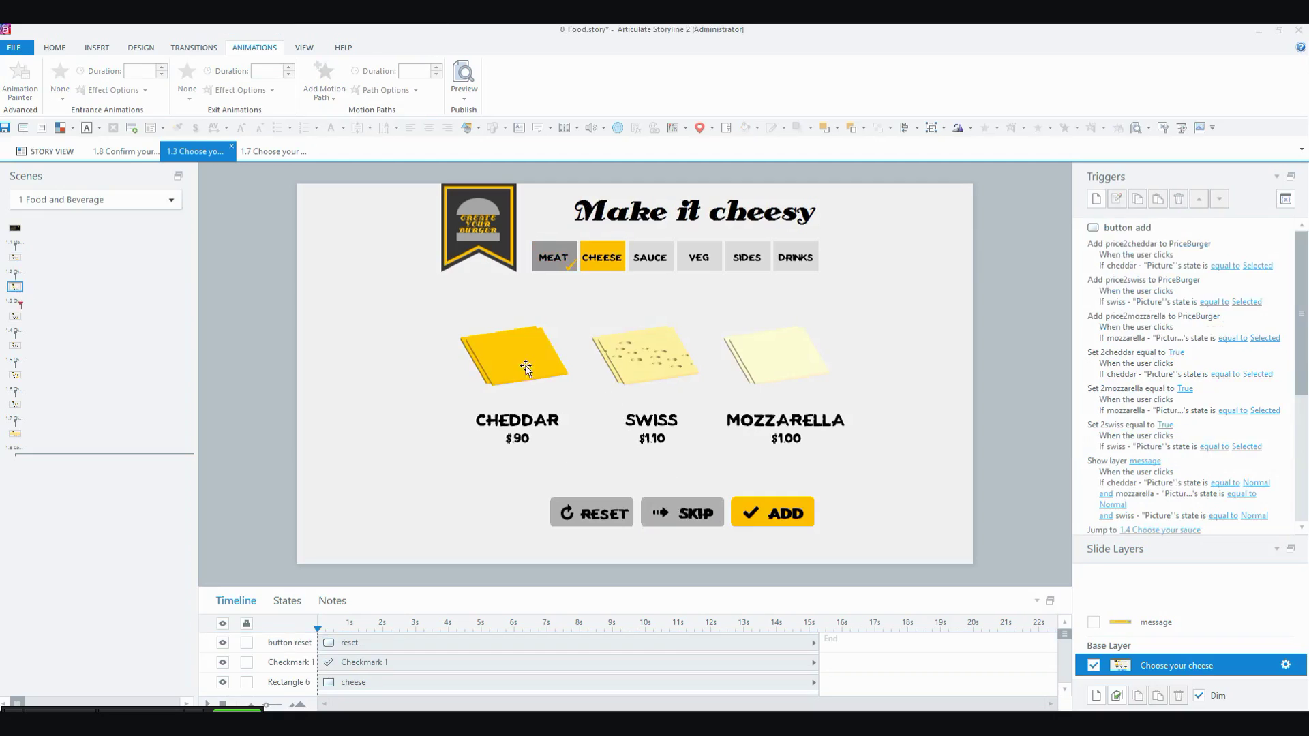
{"action": "left_click", "coordinate": [681, 521]}
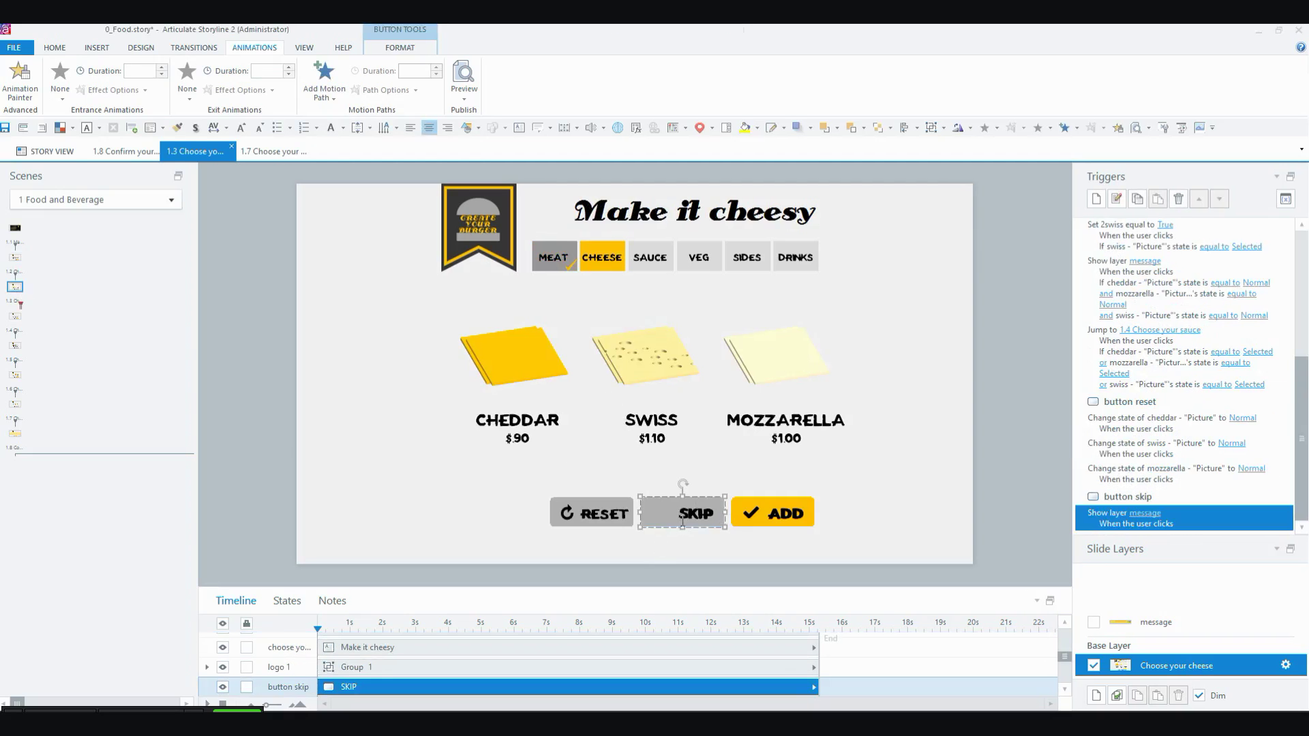
{"action": "left_click", "coordinate": [611, 525]}
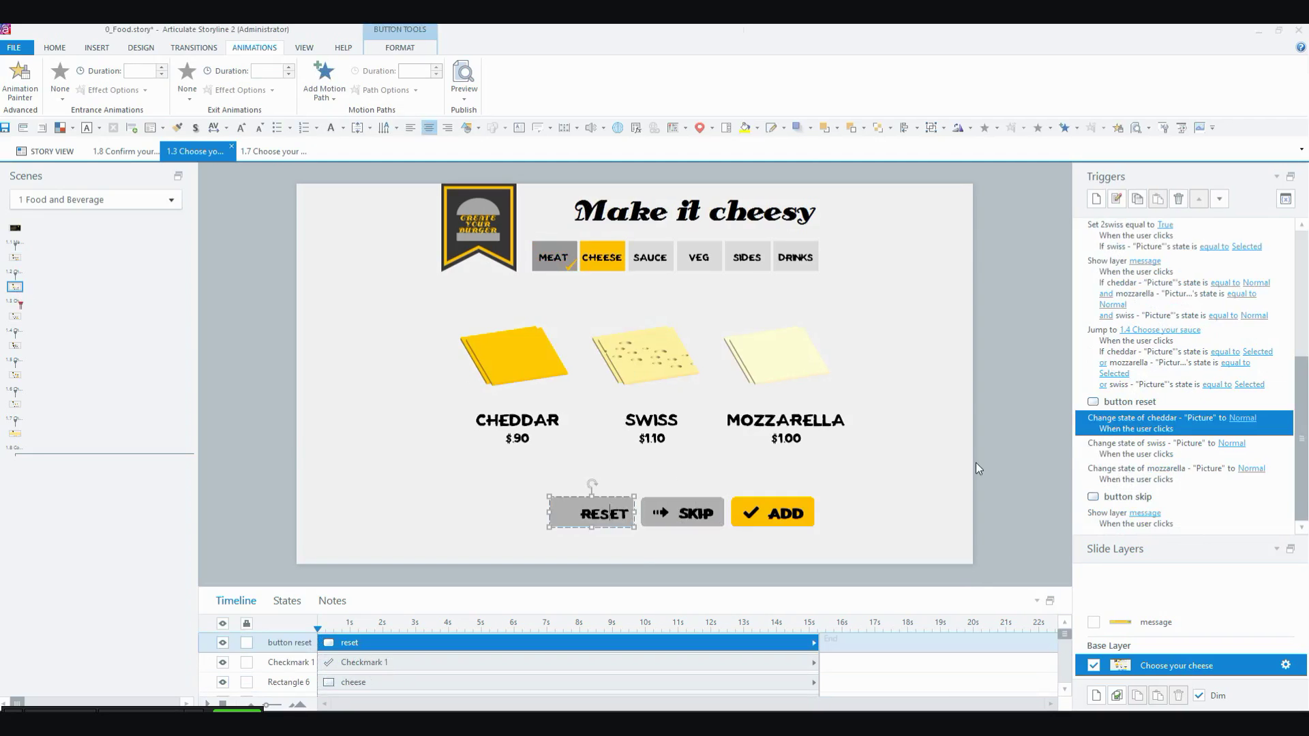
{"action": "left_click_drag", "start_coordinate": [963, 591], "coordinate": [956, 556]}
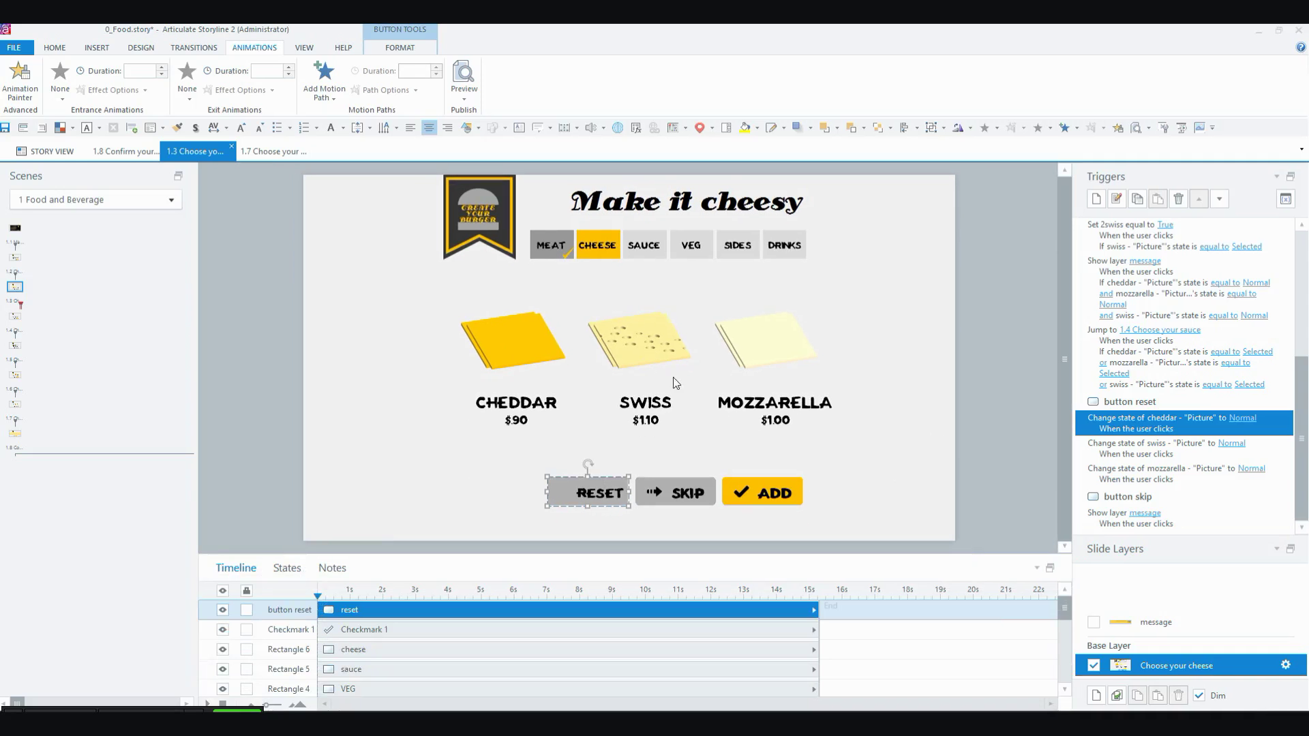
Step: Preview the cheddar picture's Normal and Selected states, then go to slide 1.4 Make it saucy
{"action": "left_click", "coordinate": [527, 334]}
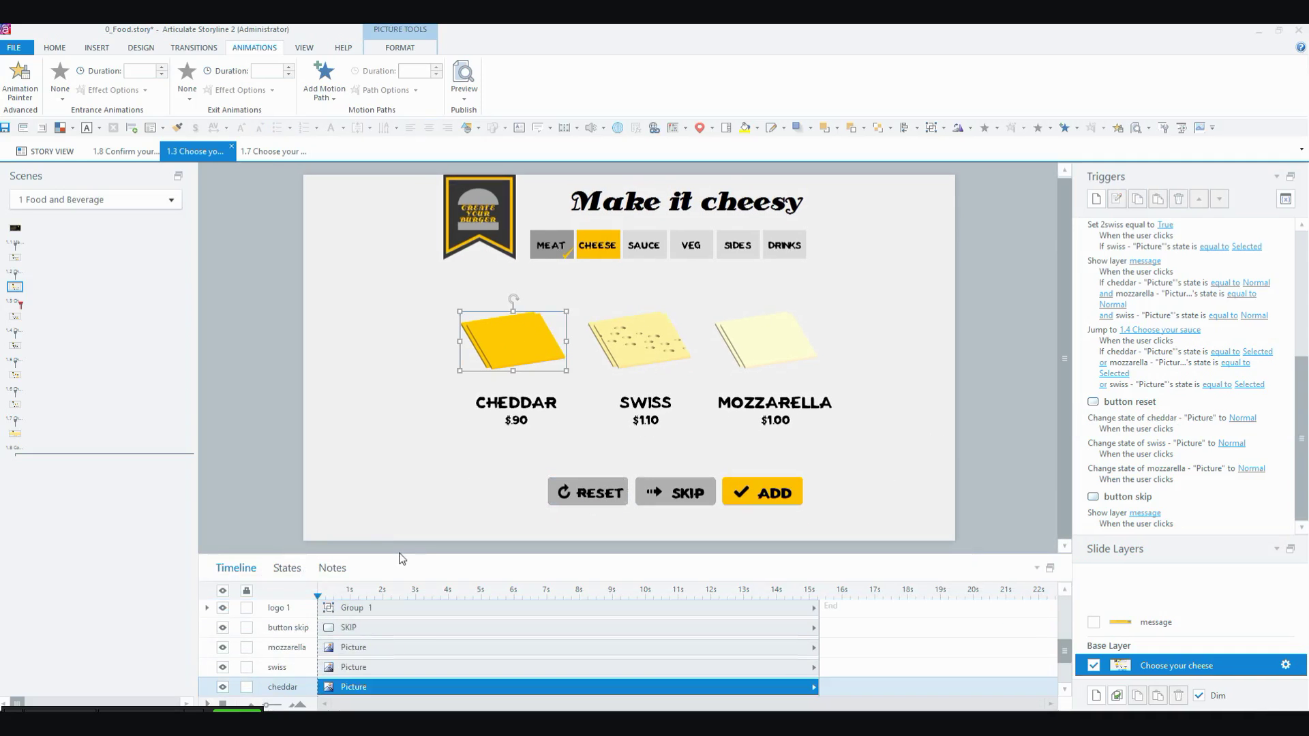
{"action": "left_click_drag", "start_coordinate": [398, 555], "coordinate": [397, 481]}
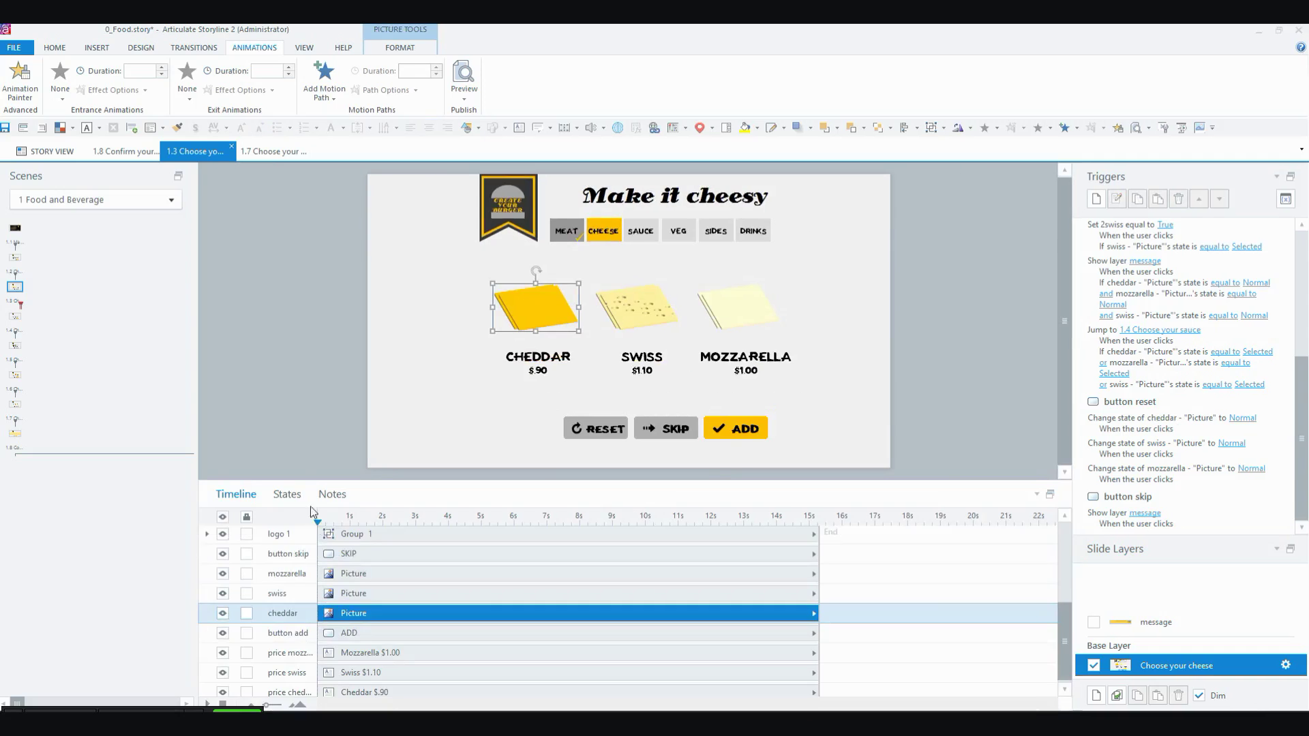
{"action": "left_click", "coordinate": [285, 493]}
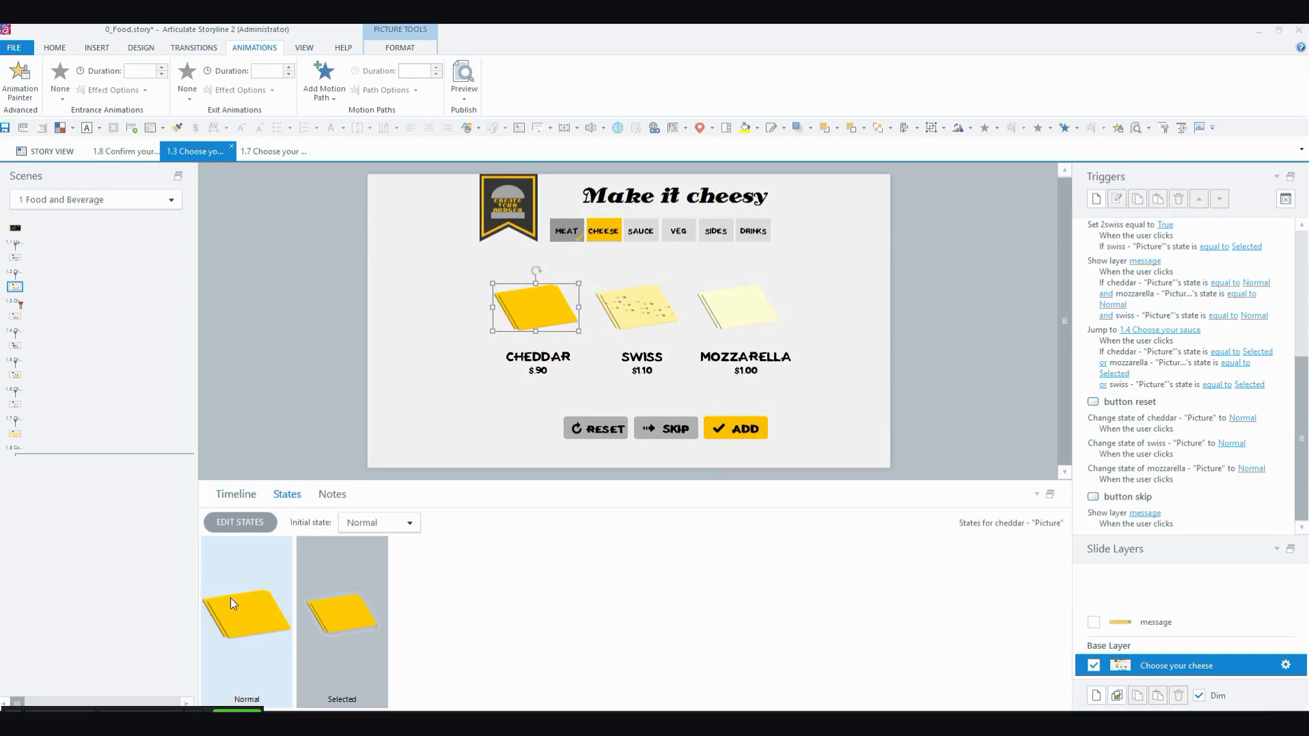
{"action": "left_click", "coordinate": [341, 597]}
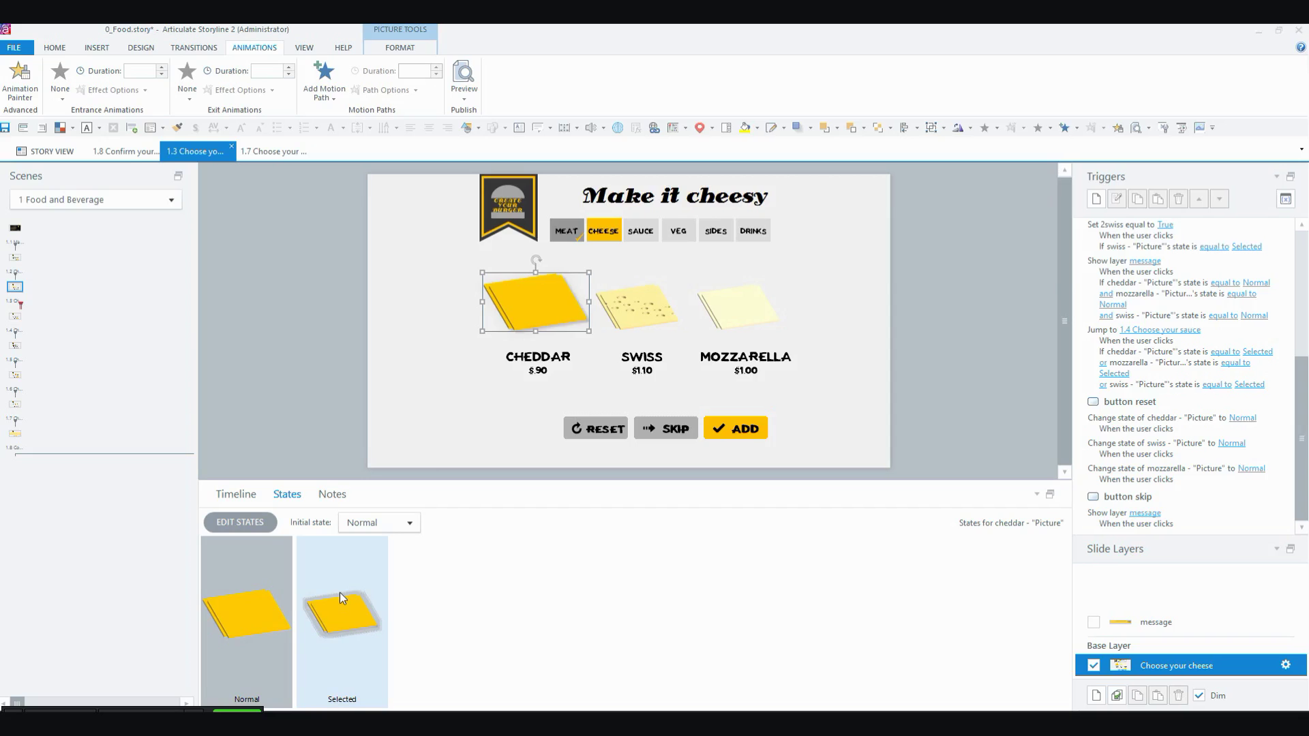
{"action": "left_click_drag", "start_coordinate": [913, 482], "coordinate": [926, 571]}
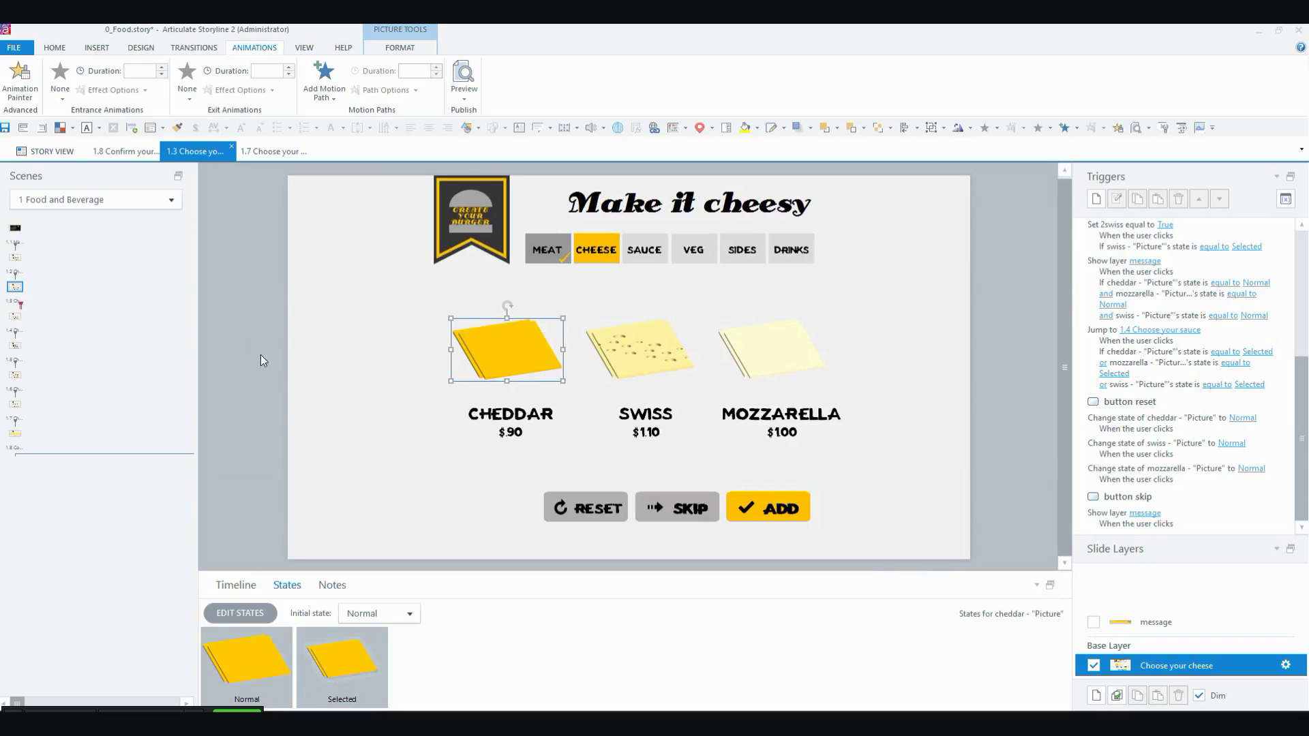
{"action": "left_click", "coordinate": [15, 317]}
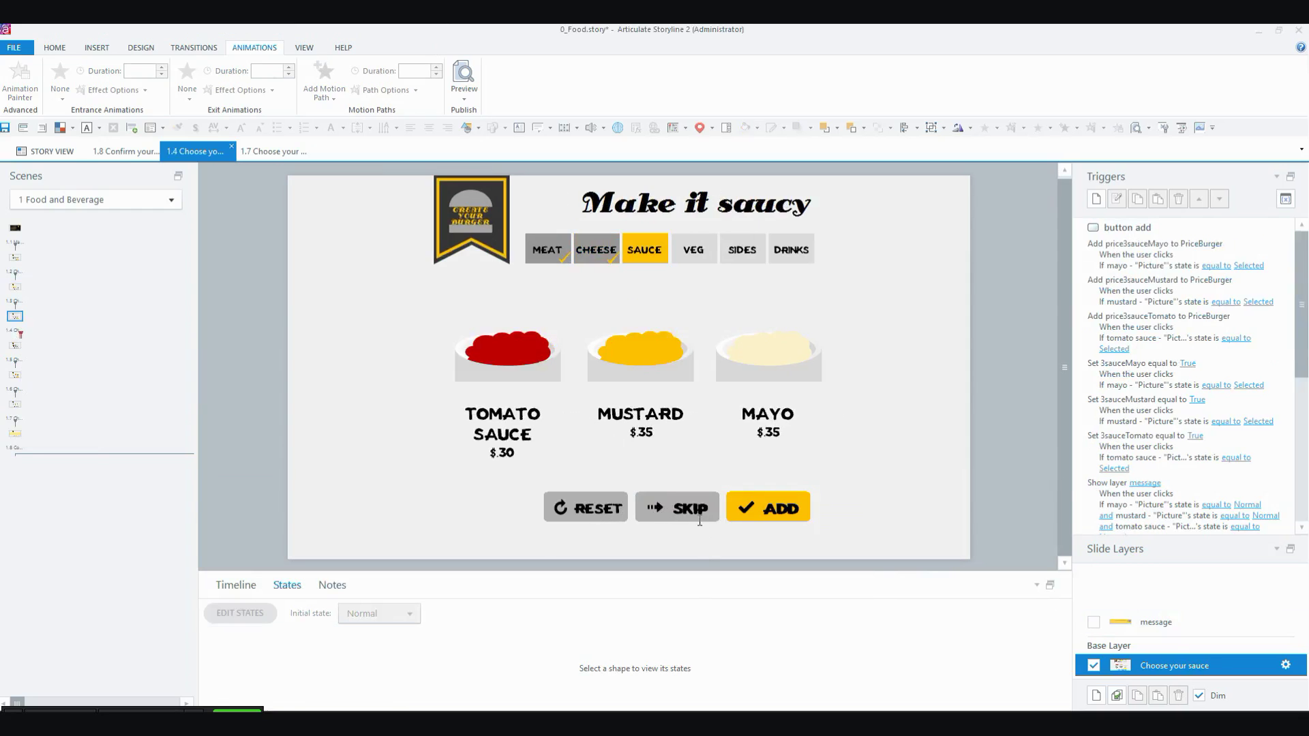
Step: Review the SKIP button's trigger and display the 'Are you sure you don't want sauces?' layer
{"action": "left_click", "coordinate": [699, 520]}
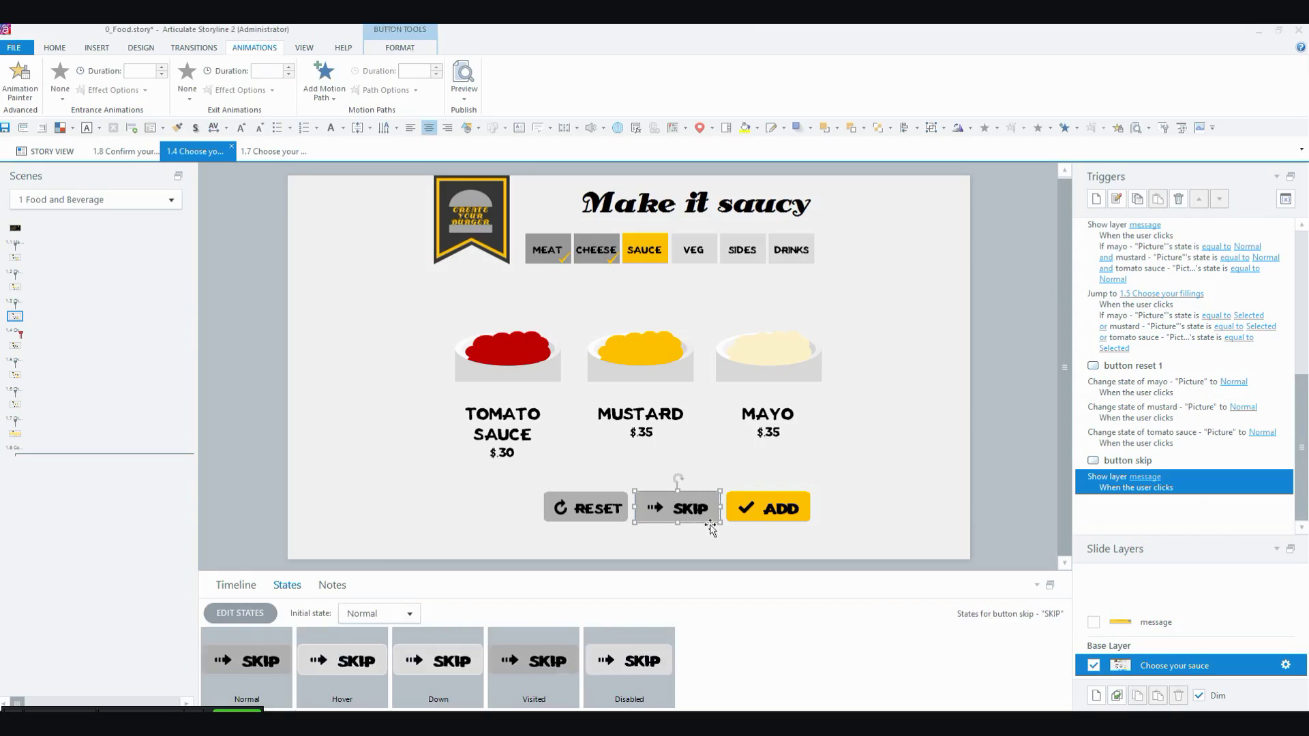
{"action": "left_click", "coordinate": [1169, 623]}
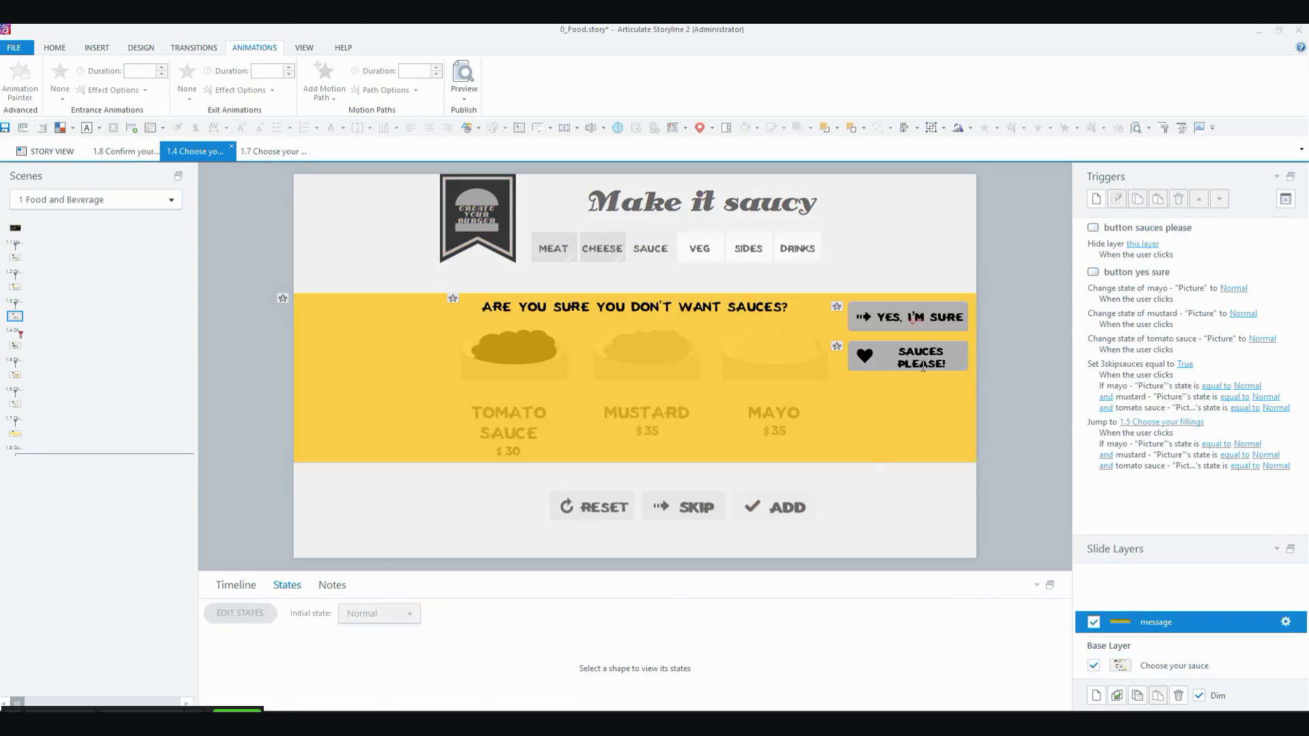
Step: Review the SAUCES PLEASE! and YES, I'M SURE button triggers, then return to slide 1.8 Confirm your order
{"action": "left_click", "coordinate": [915, 353]}
{"action": "left_click", "coordinate": [877, 352]}
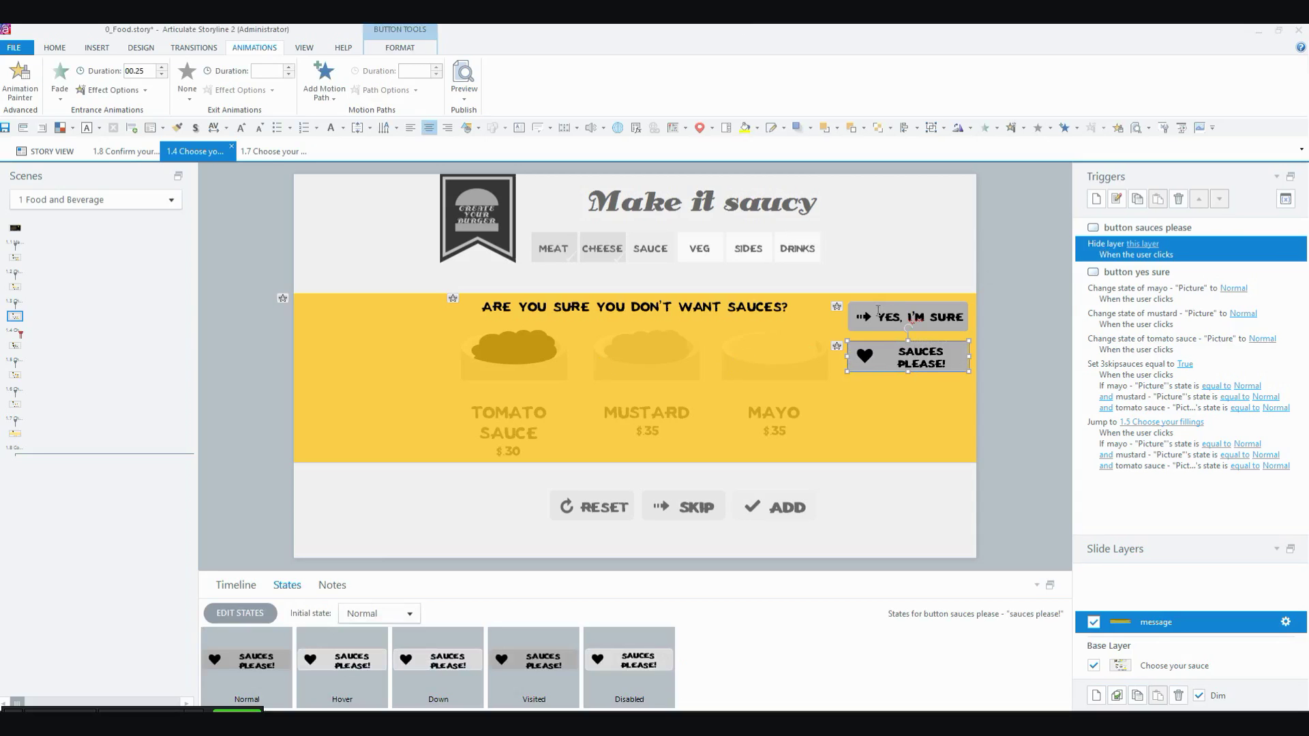
{"action": "left_click", "coordinate": [878, 311]}
{"action": "left_click", "coordinate": [878, 311]}
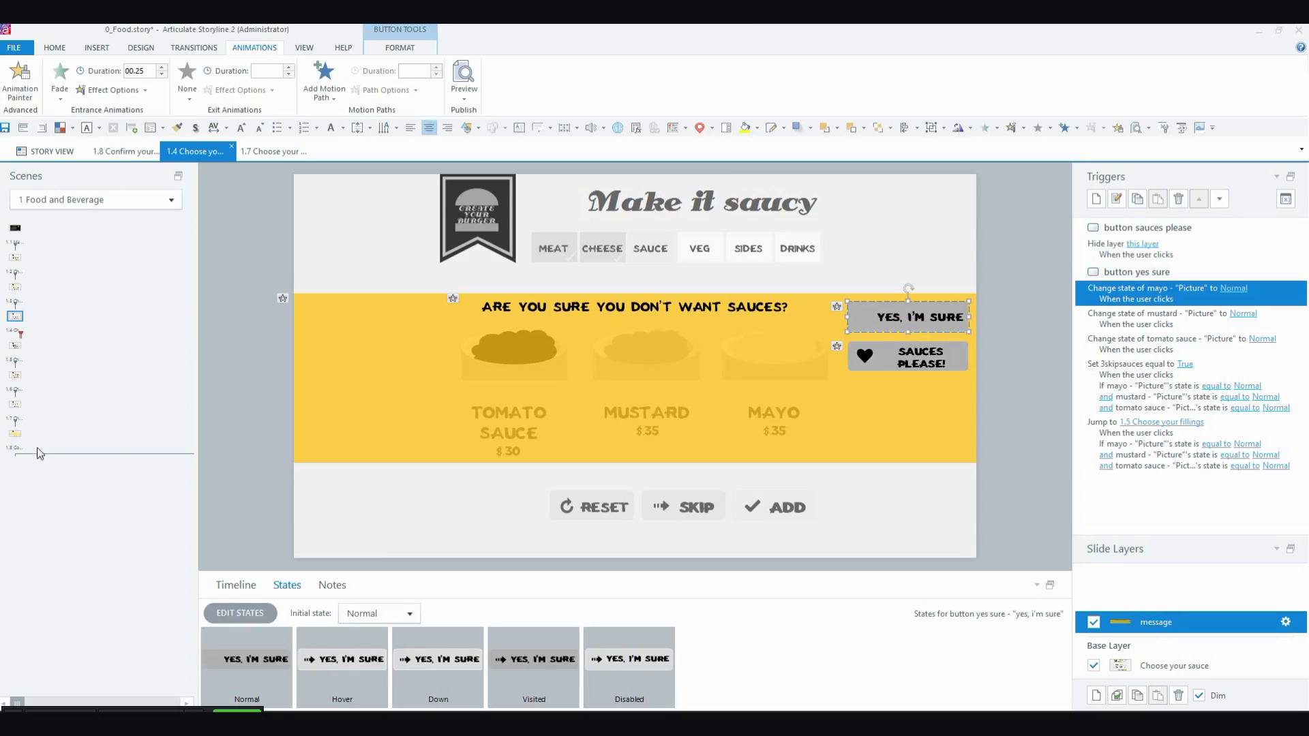
{"action": "key", "text": "Escape"}
{"action": "double_click", "coordinate": [16, 436]}
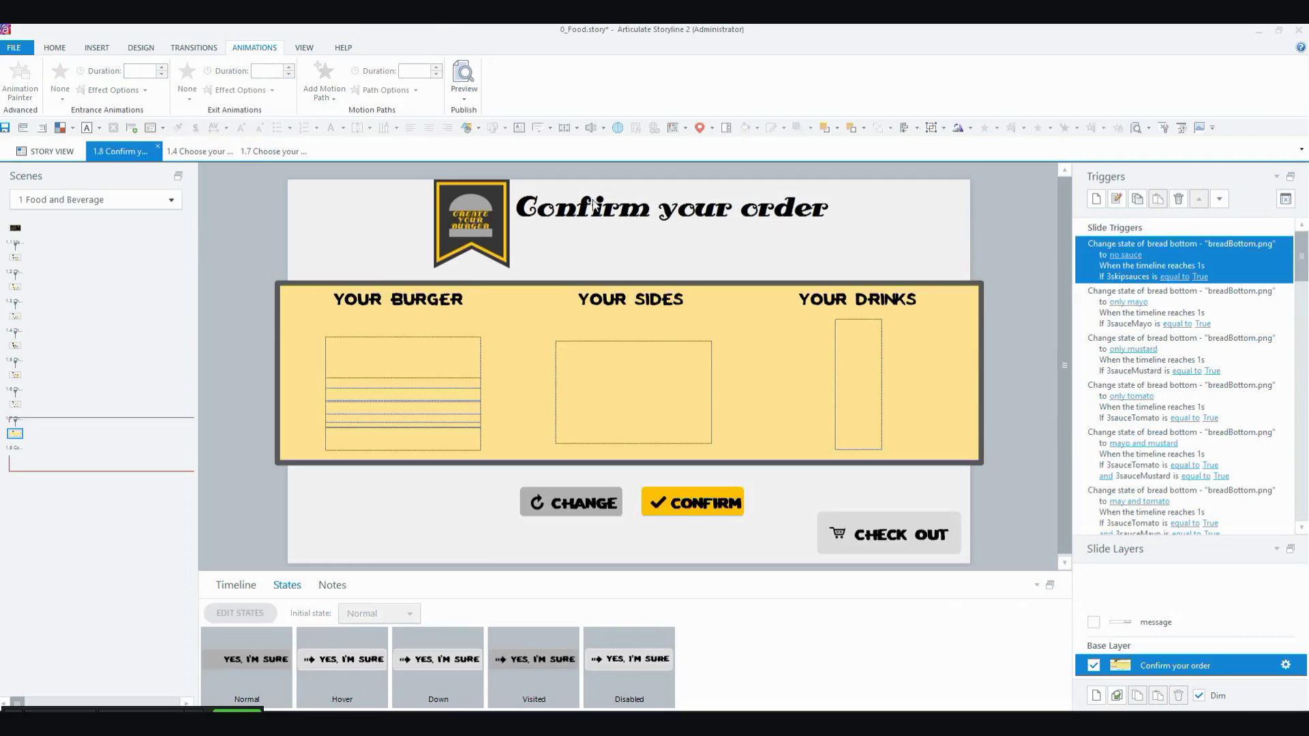